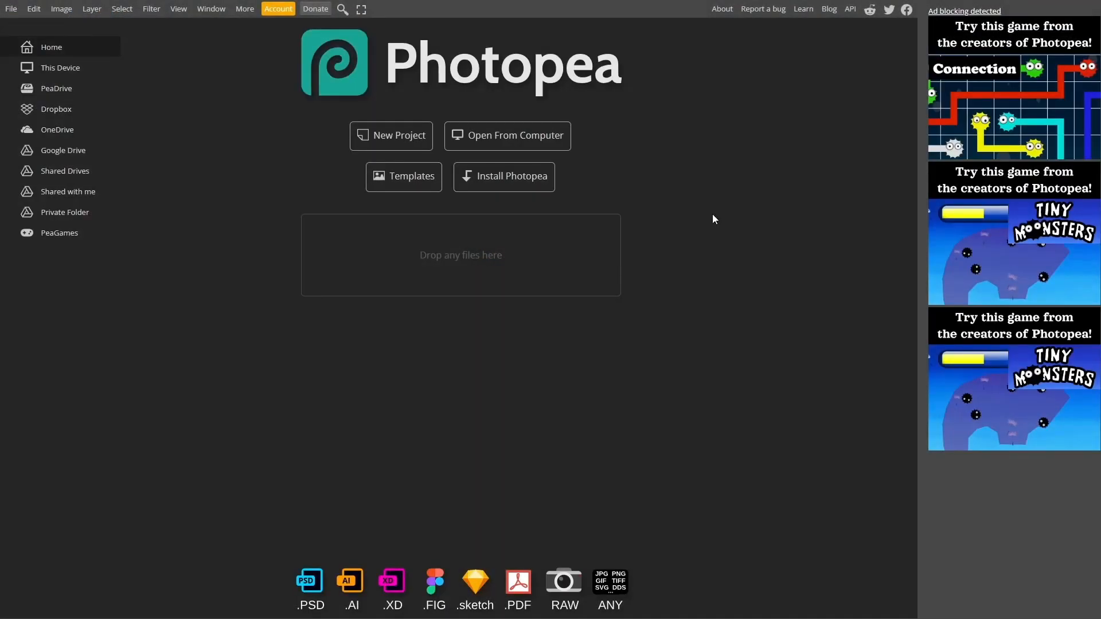
Create a new project 2000 pixels wide and 1000 pixels high with a white background
left_click(384, 141)
left_click_drag(98, 81, 68, 98)
type("2000")
type("1000")
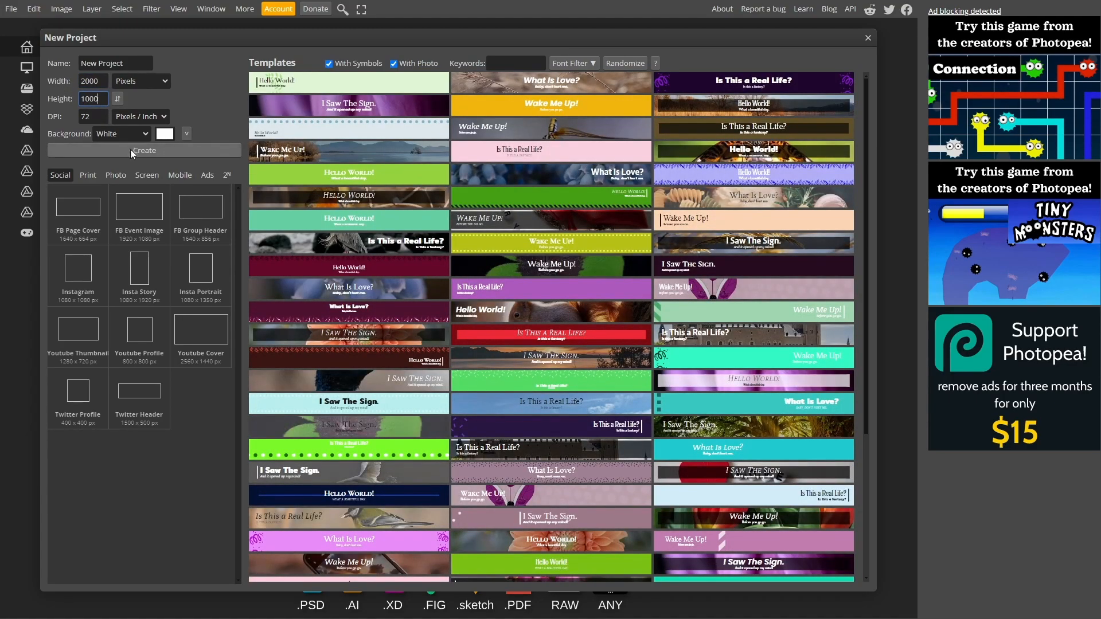
key("Return")
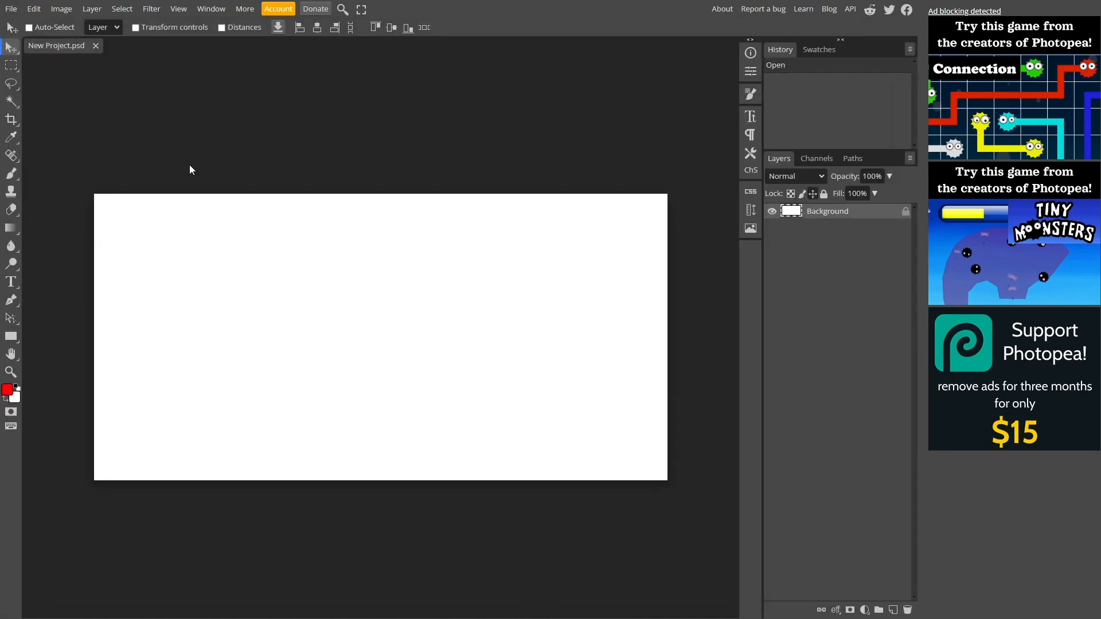
Draw a black rectangle covering the whole canvas, then select the Background layer and hide the rectangle's layer
left_click(14, 342)
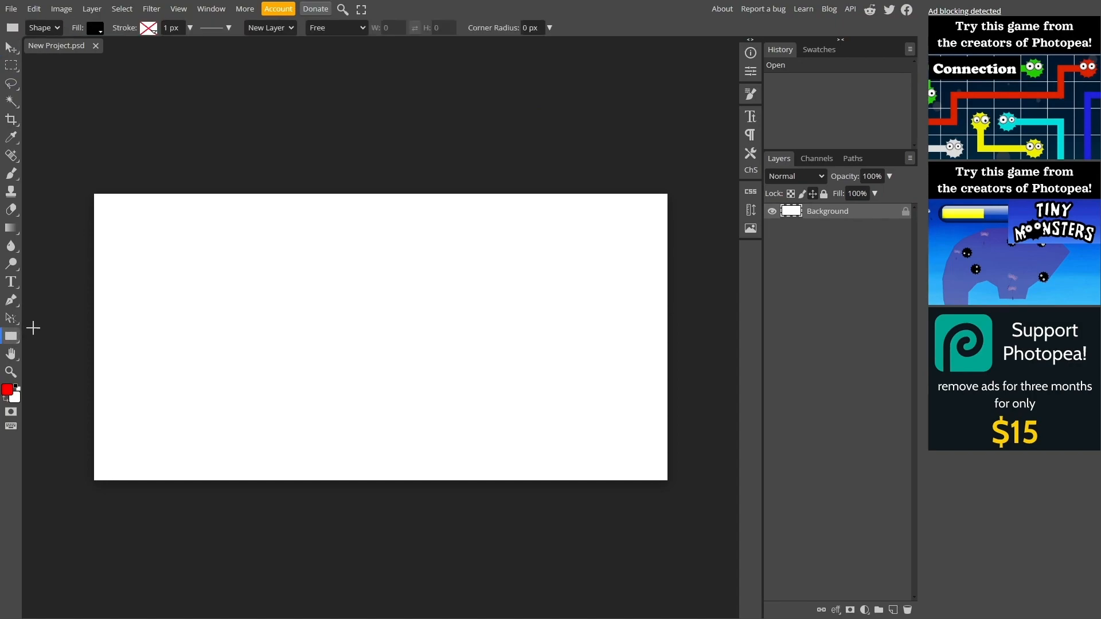
left_click_drag(94, 194, 666, 480)
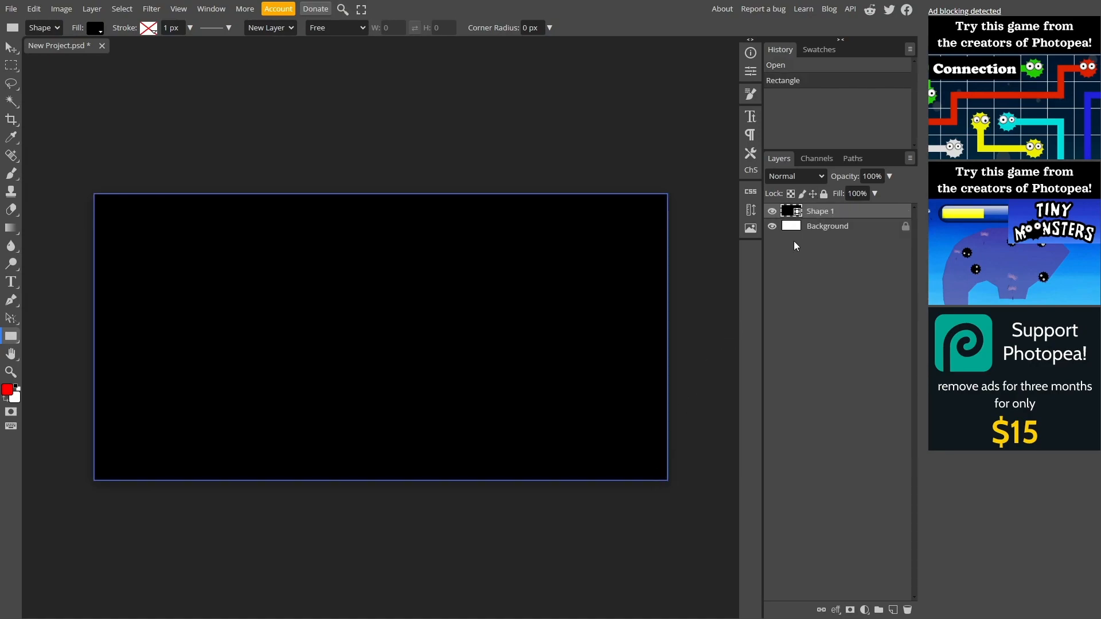
left_click(795, 231)
left_click(772, 211)
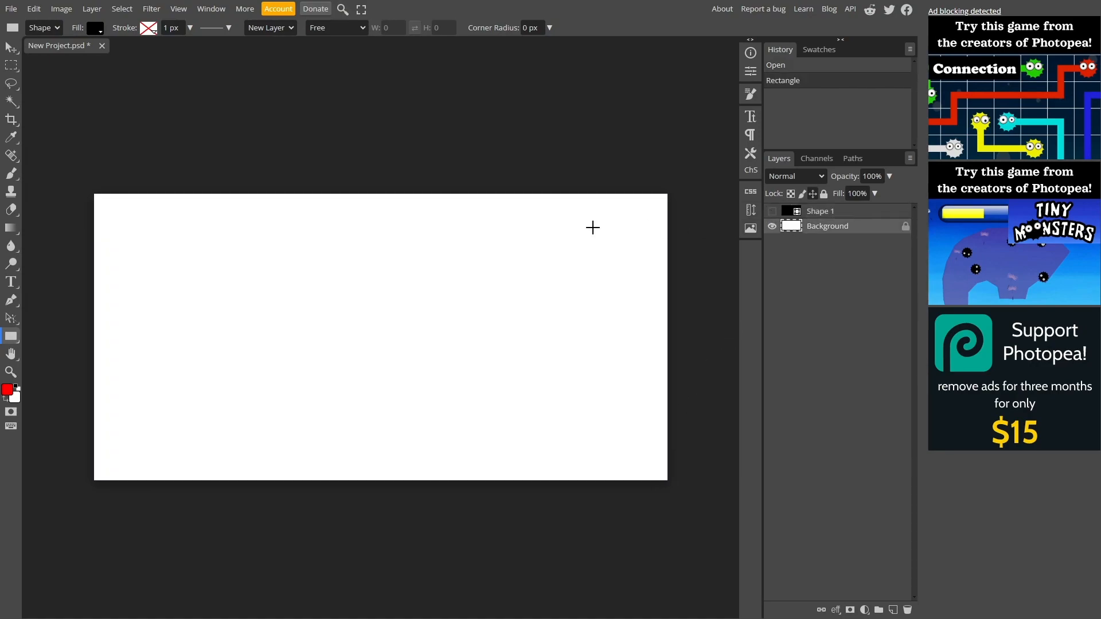
Add a red text layer reading "SALE SALE SALE SALE" above the white background
left_click(11, 281)
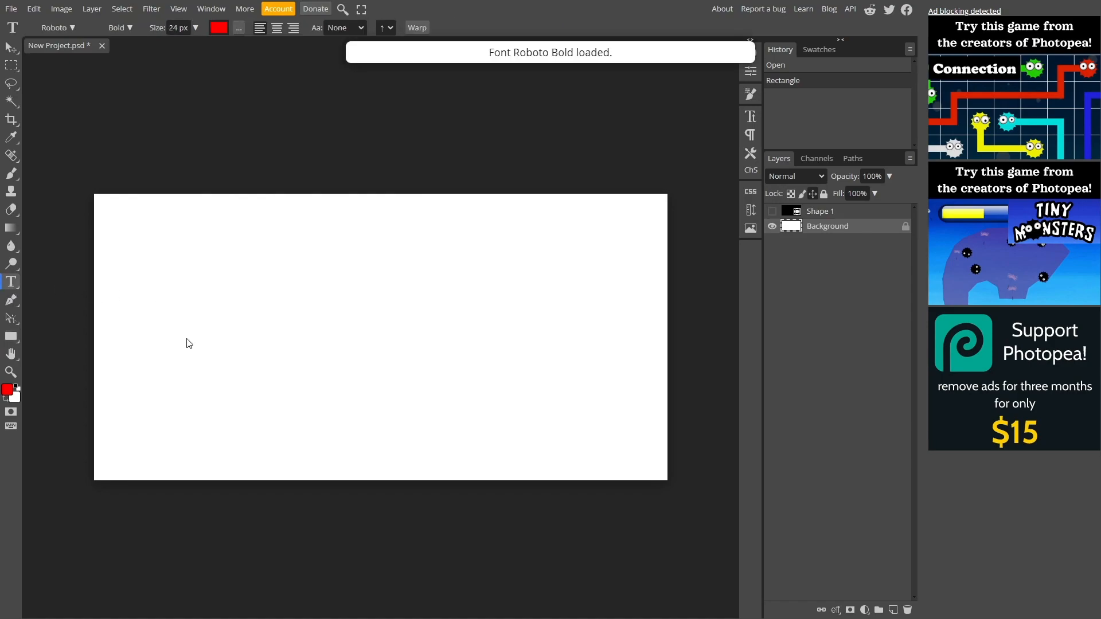
left_click(155, 330)
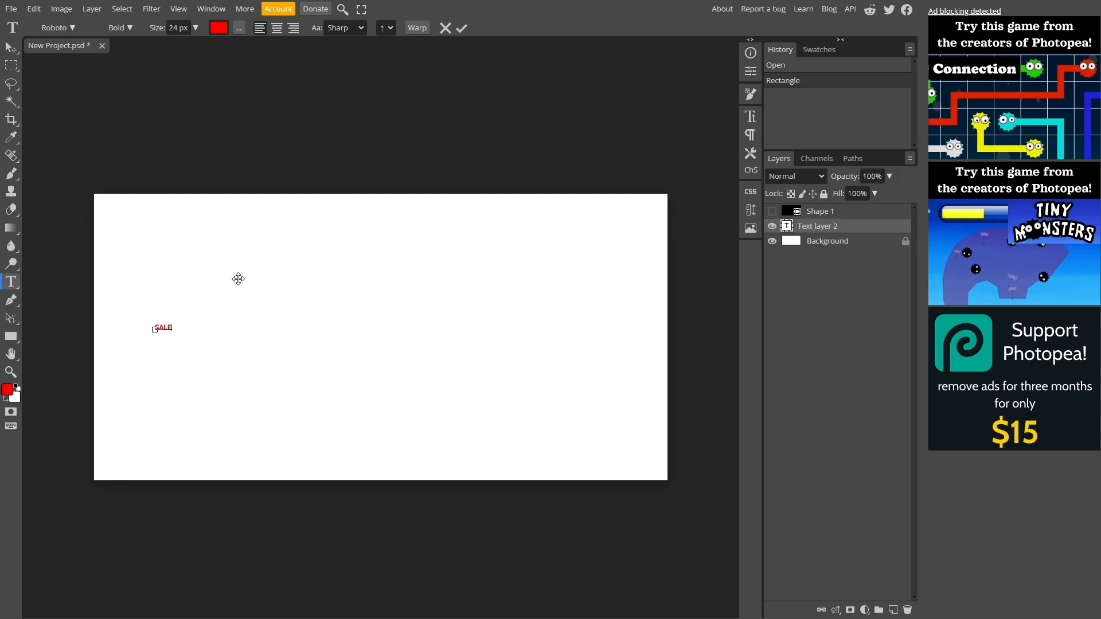
type("SALE SALE SALE SALE")
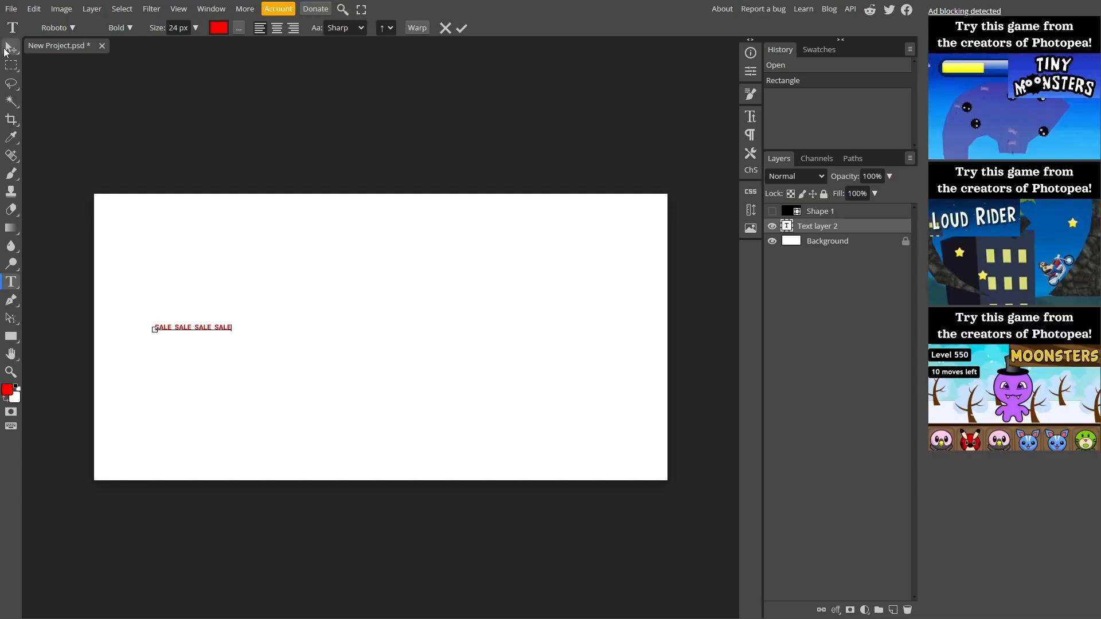
key("ctrl+Return")
key("ctrl")
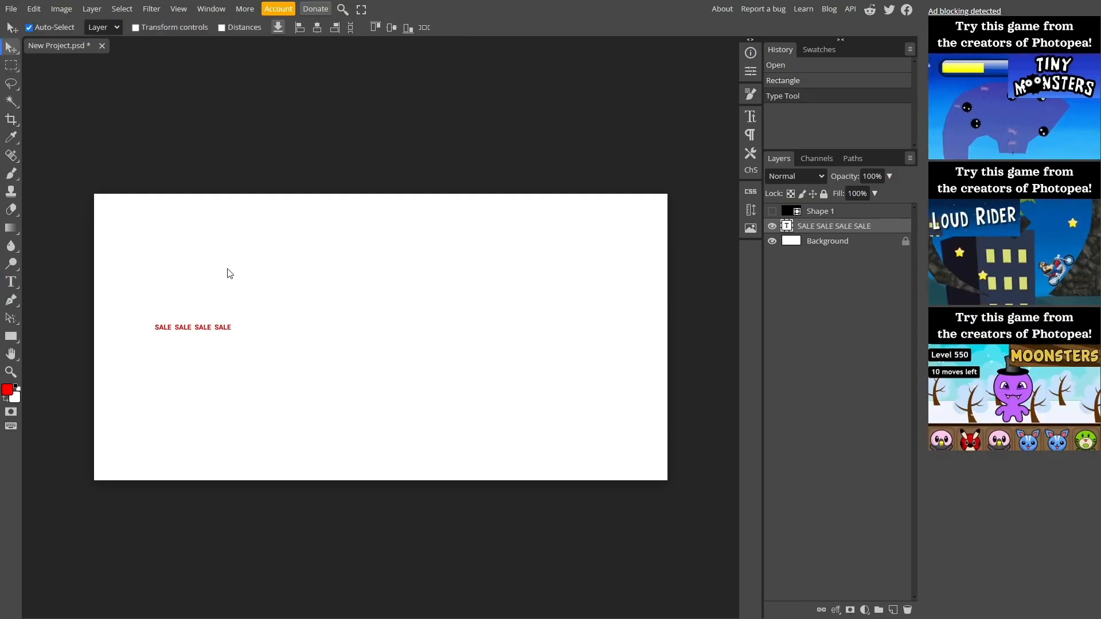
Scale the SALE text proportionally to about 705% and position it across the middle of the canvas
key("ctrl+t")
left_click_drag(232, 332, 666, 507)
mouse_move(594, 342)
left_mouse_down()
mouse_move(551, 343)
mouse_move(650, 369)
mouse_move(574, 339)
left_mouse_up()
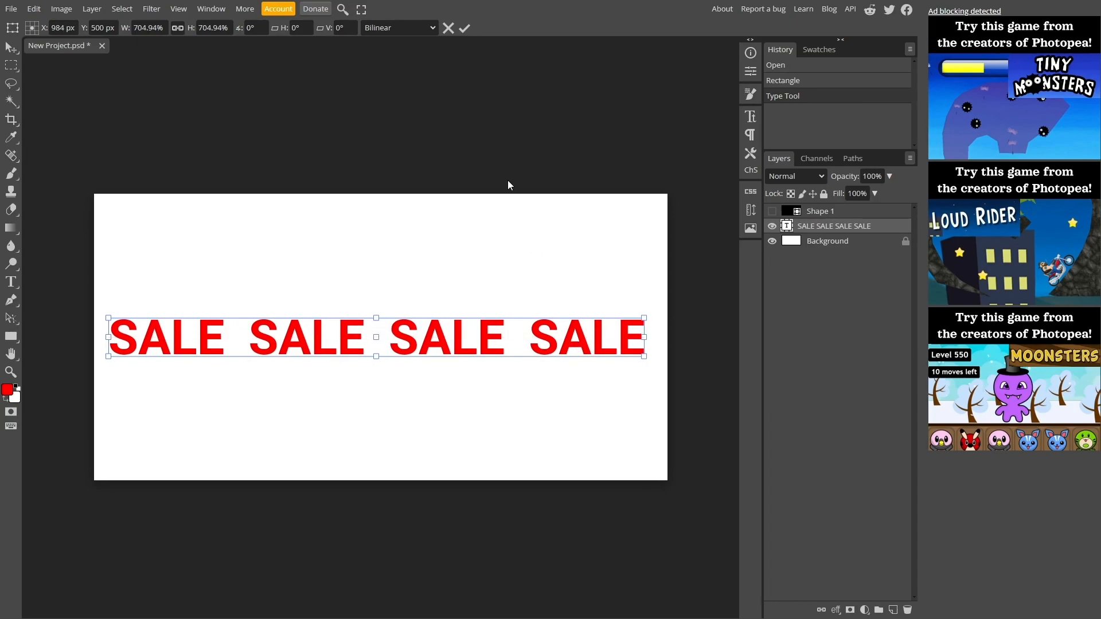
key("Return")
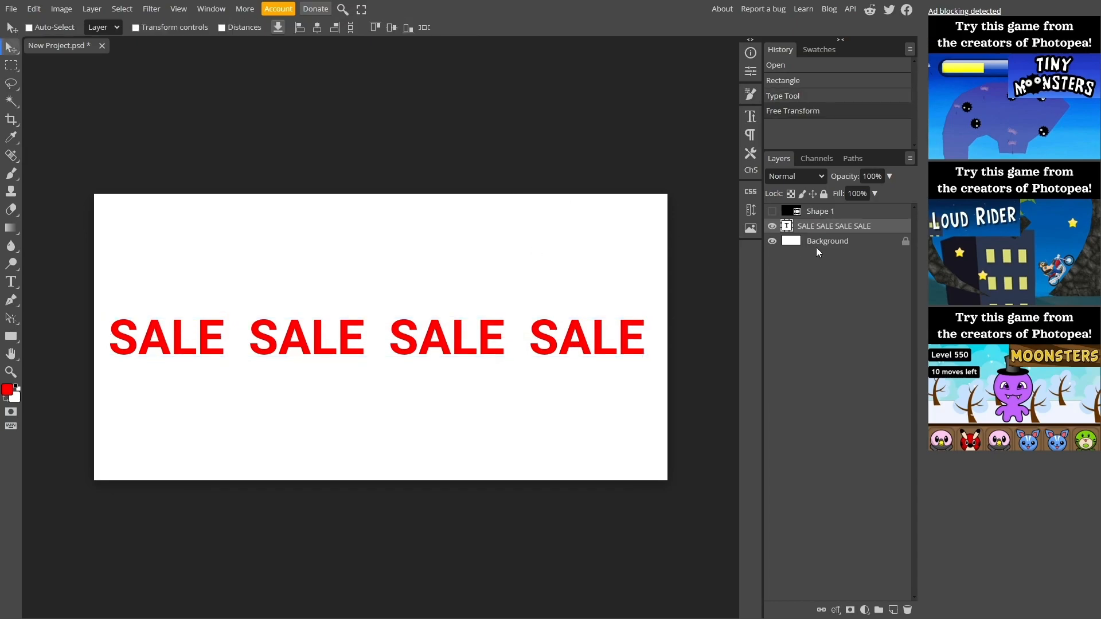
Convert the SALE text layer to a shape and make the black rectangle layer visible again
right_click(854, 228)
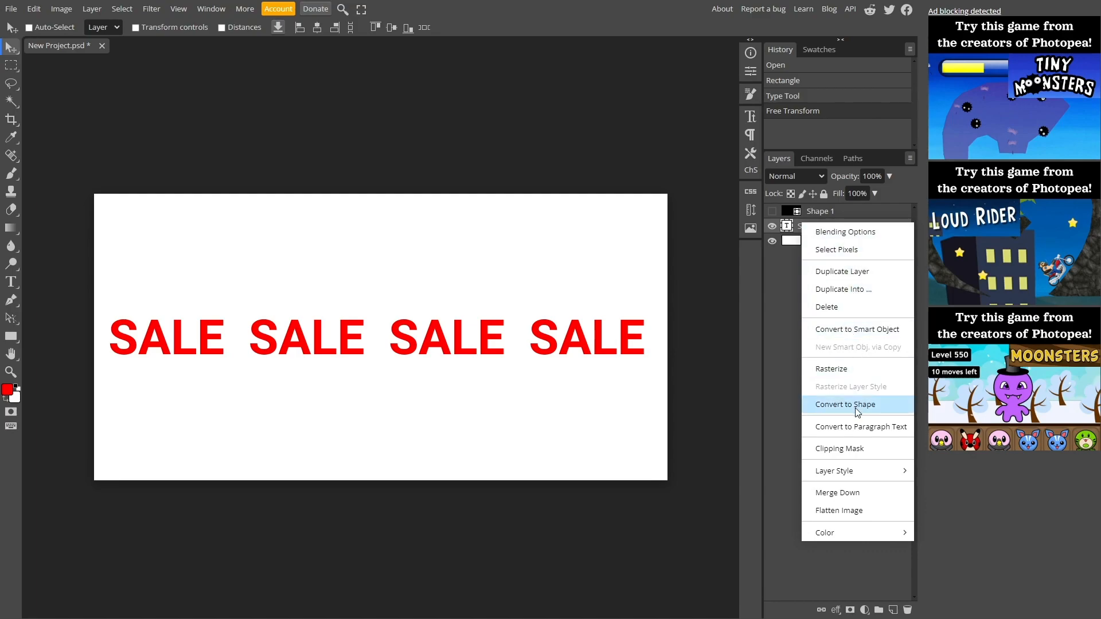
left_click(857, 404)
left_click(772, 211)
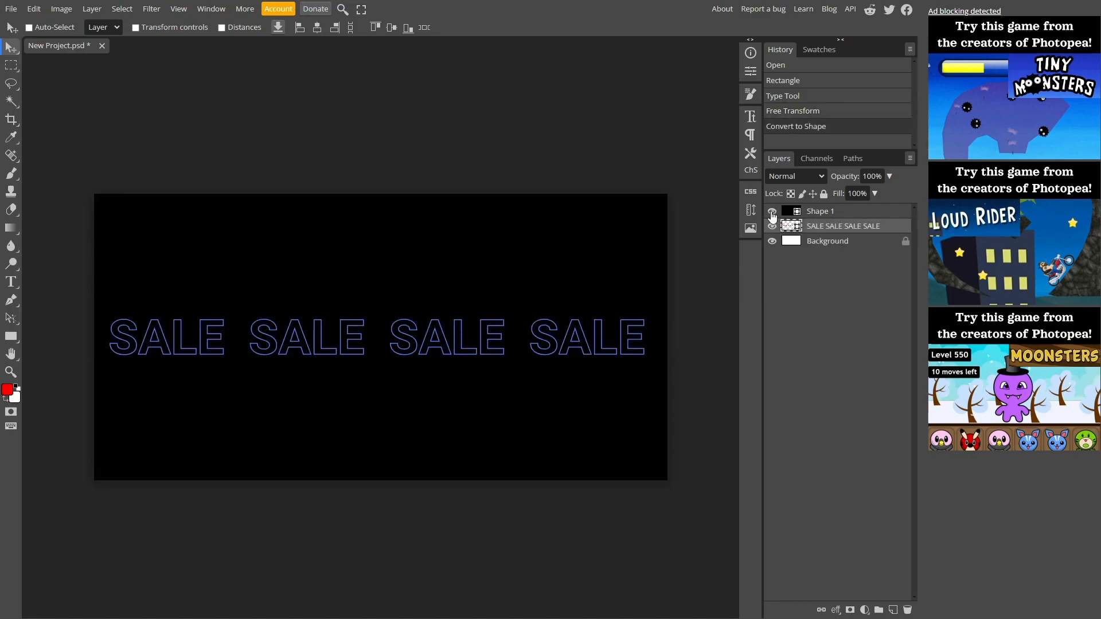
Merge the rectangle layer and the SALE shape layer into a single shape layer
left_click(821, 214)
left_click(824, 224, "shift")
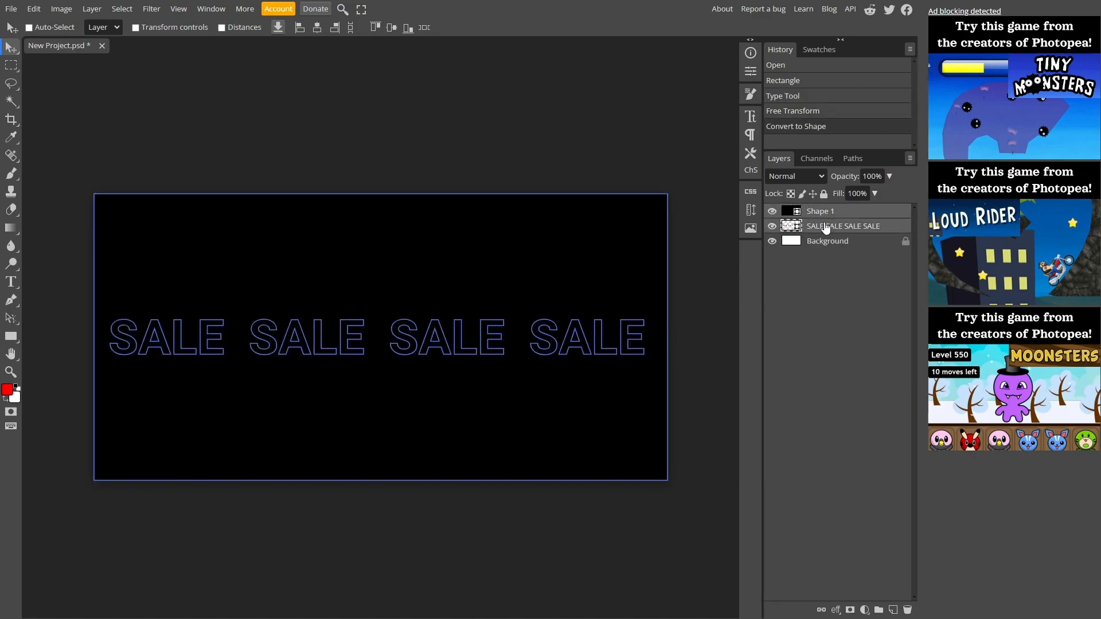
right_click(826, 231)
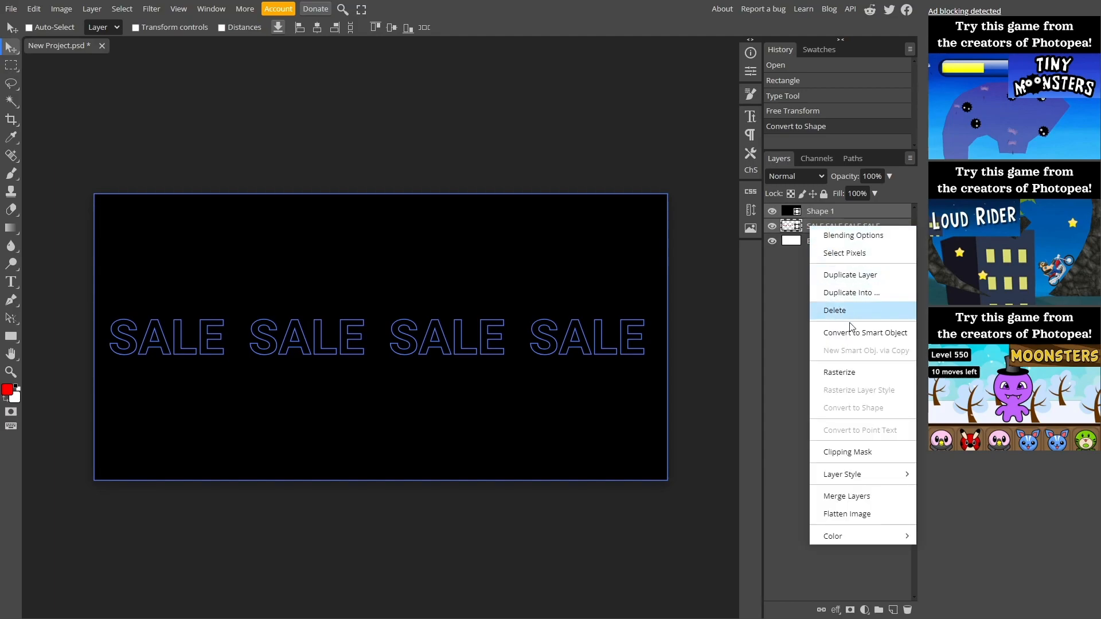
left_click(859, 496)
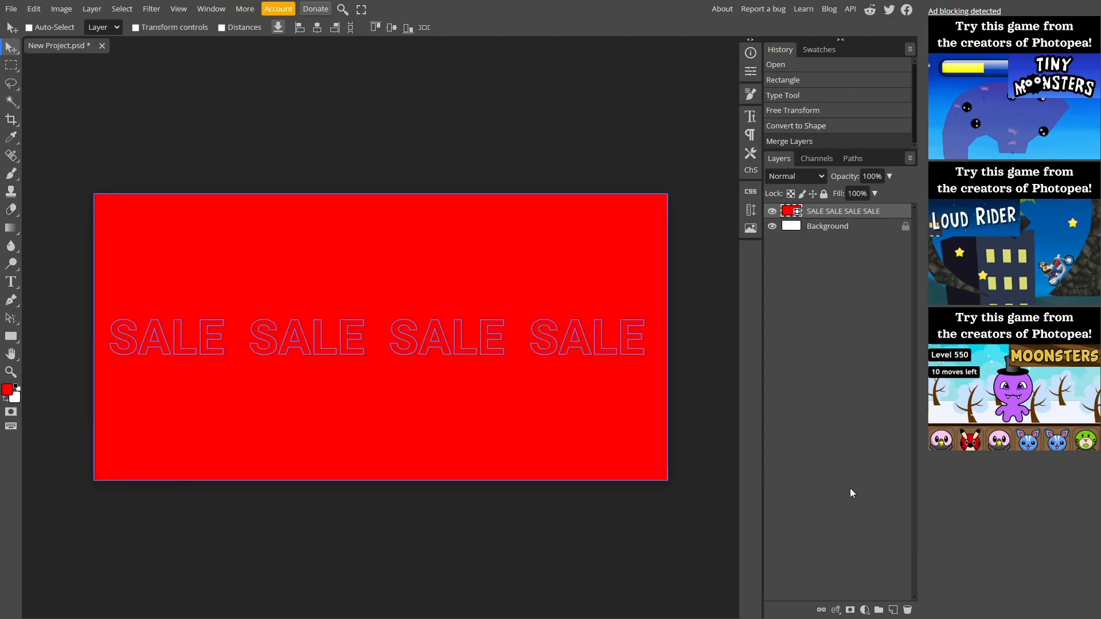
Set the outer rectangle path's operation to Exclude and fill the merged shape with black
left_click(16, 325)
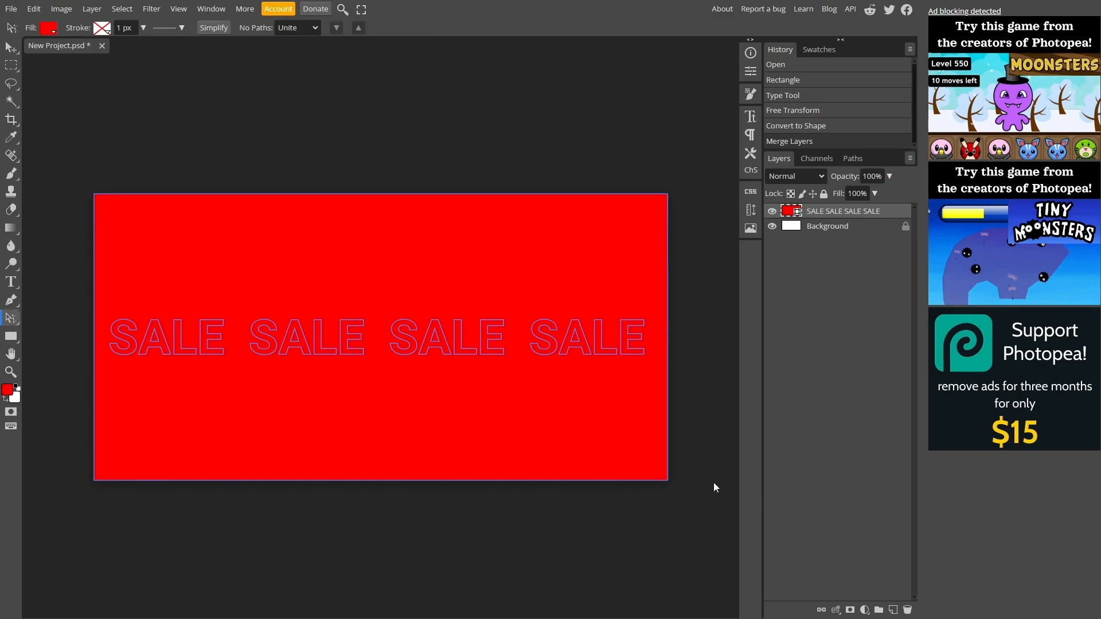
left_click(667, 481)
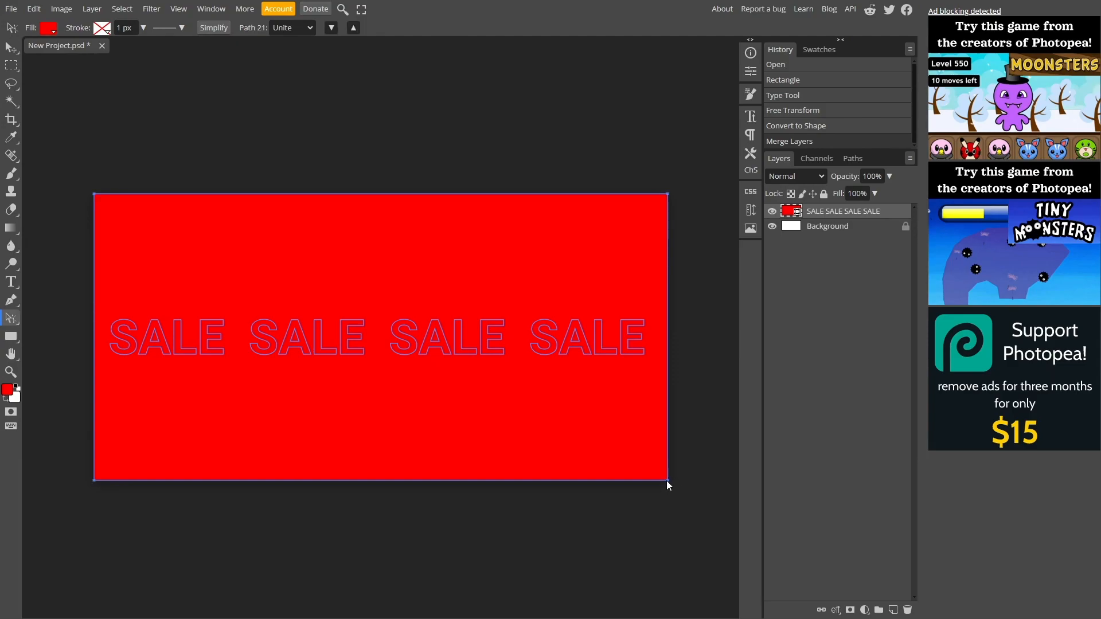
left_click(300, 30)
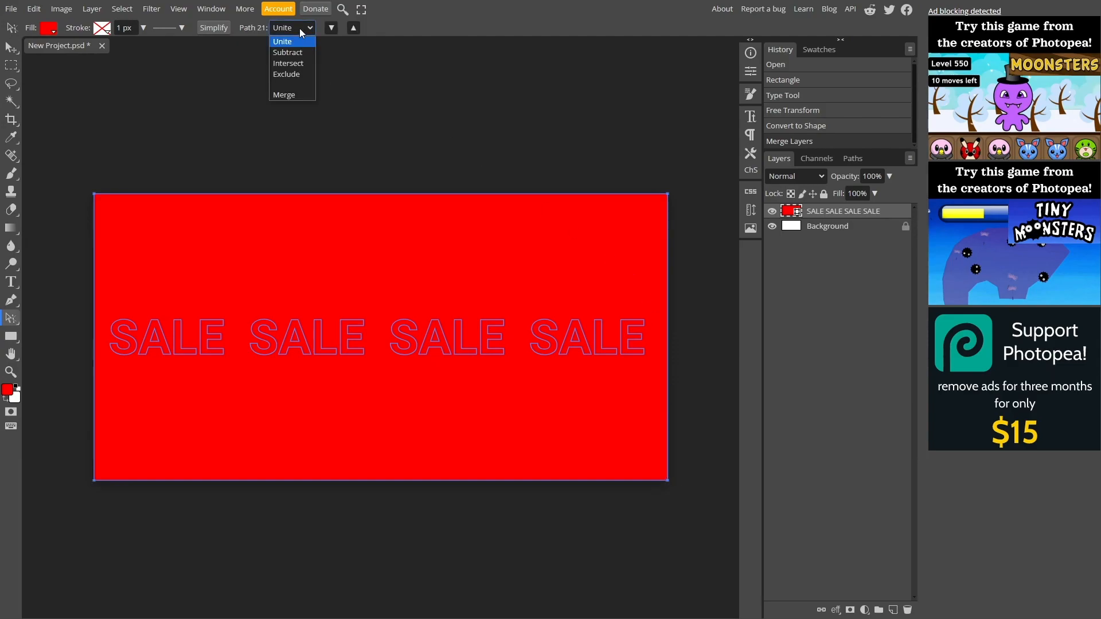
left_click(294, 75)
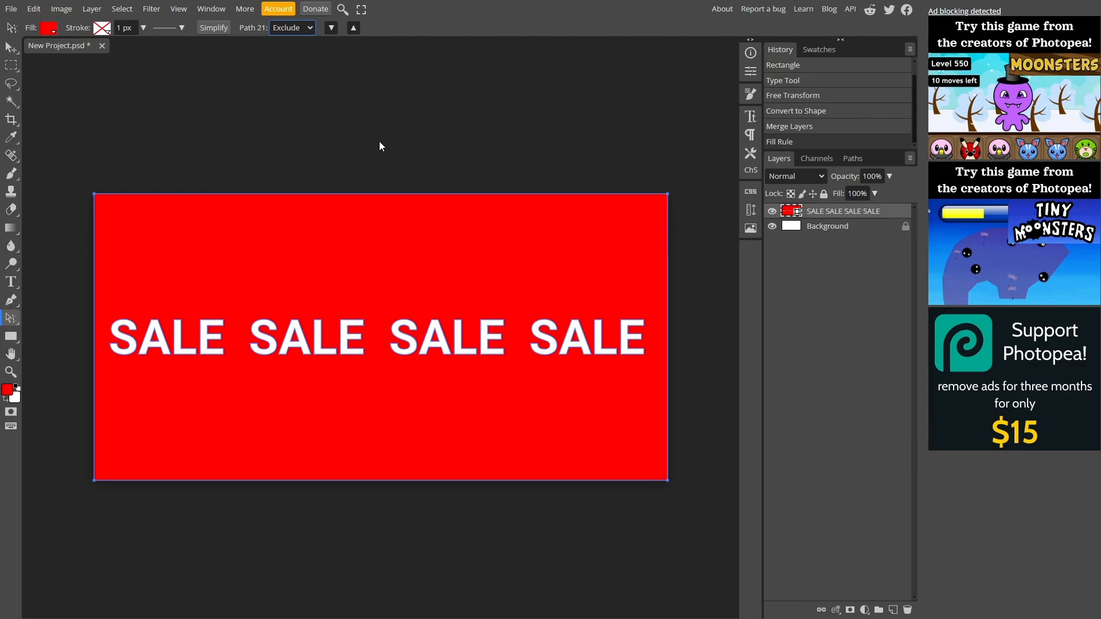
left_click(49, 29)
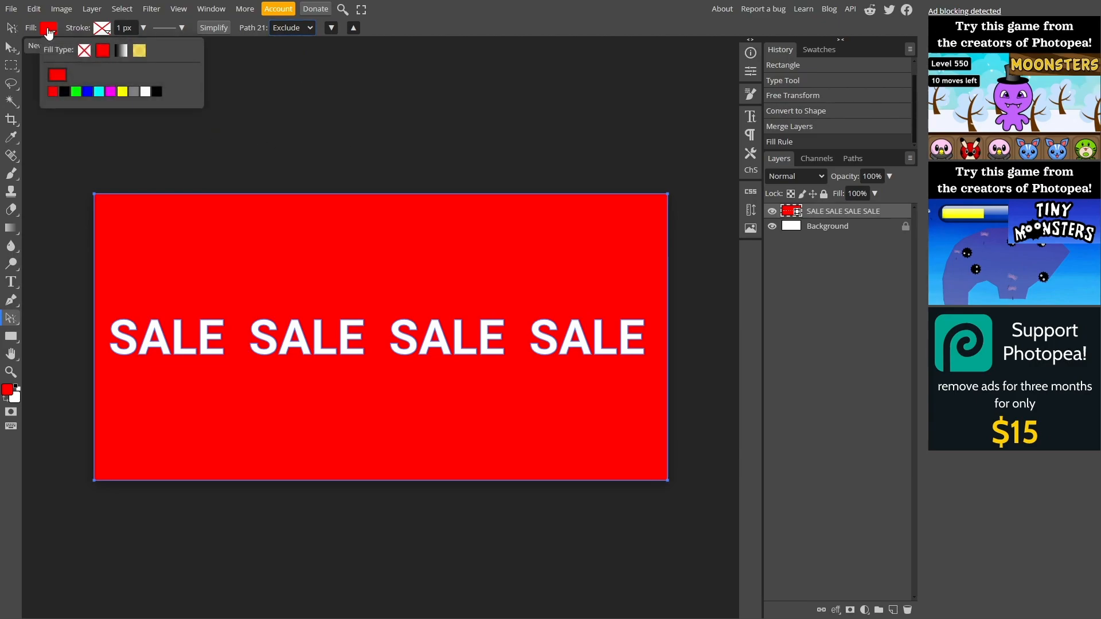
left_click(65, 92)
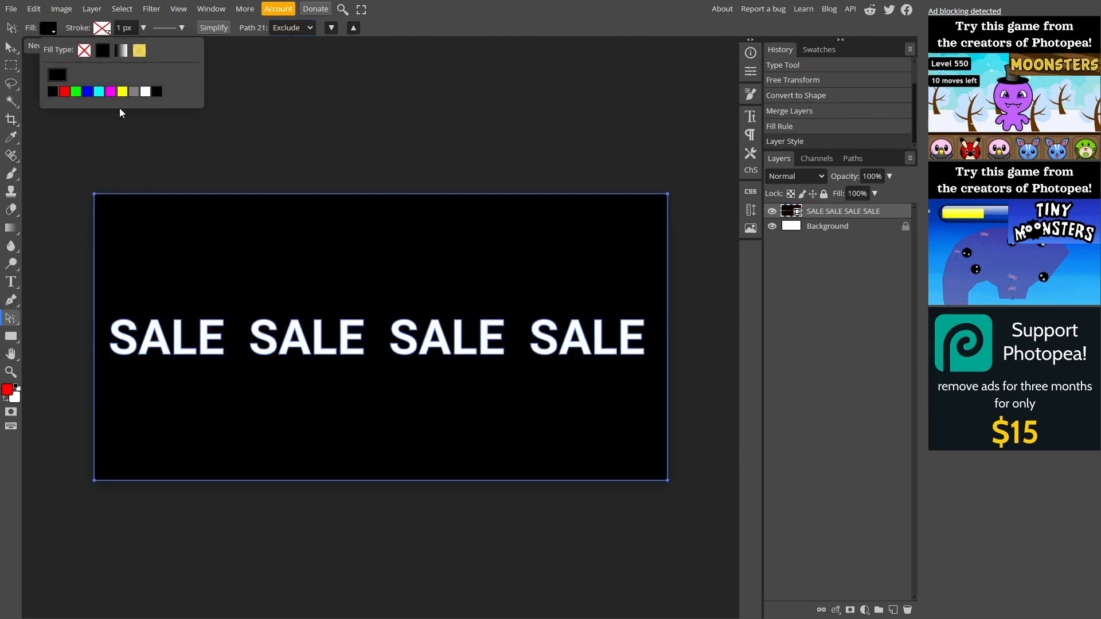
Unlock the Background layer and delete it
left_click(883, 229)
left_click(905, 226)
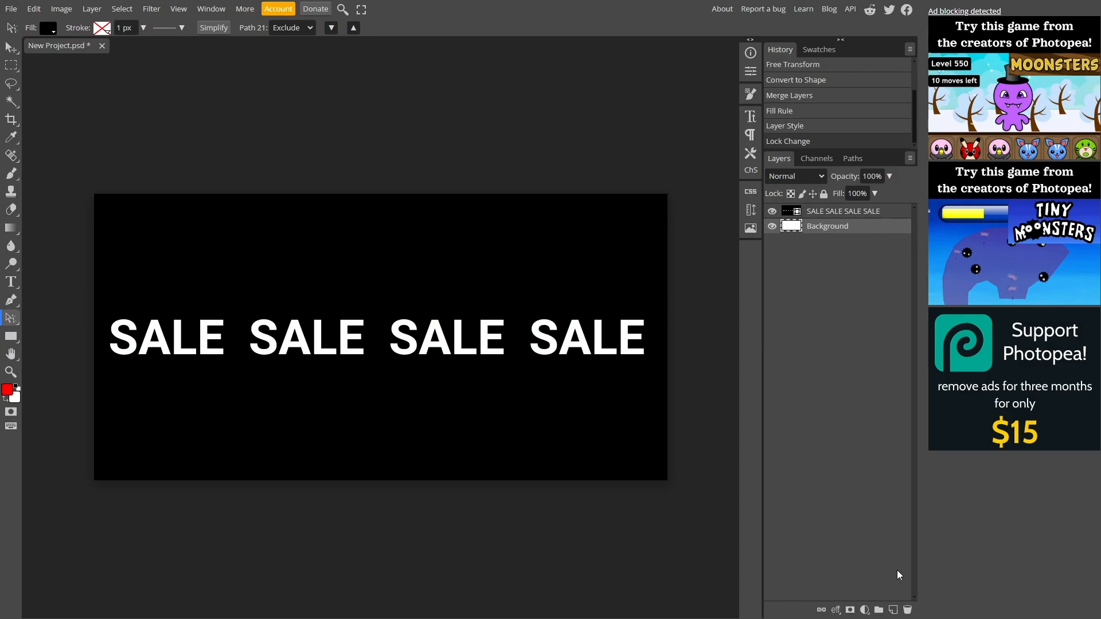
left_click(907, 609)
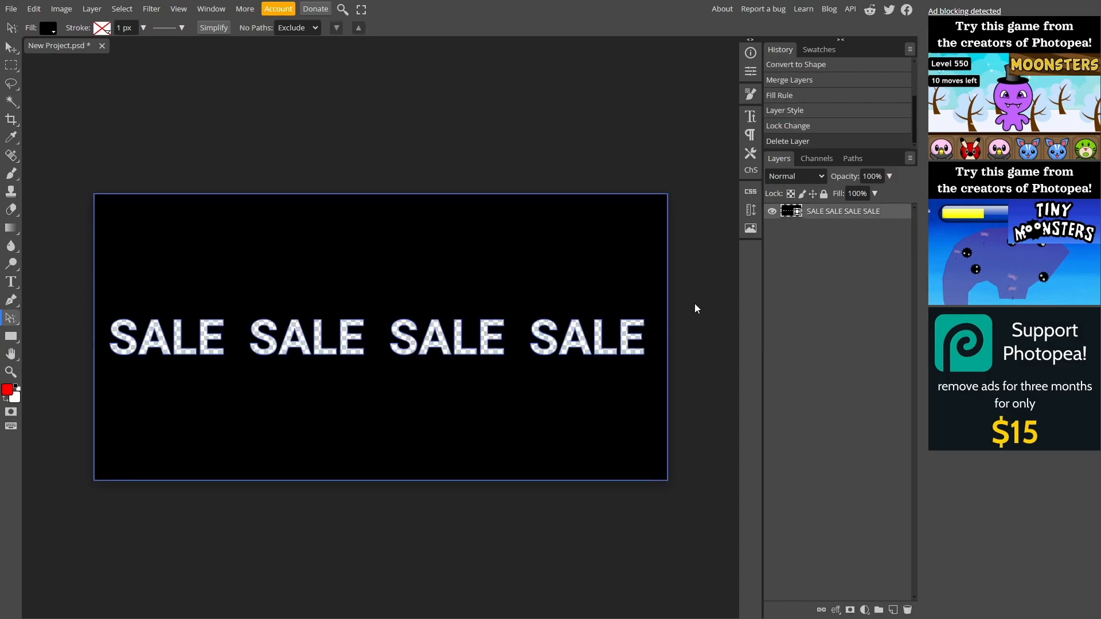
Set up the artwork's export in SVG format and toggle the option to add raster graphics
left_click(12, 9)
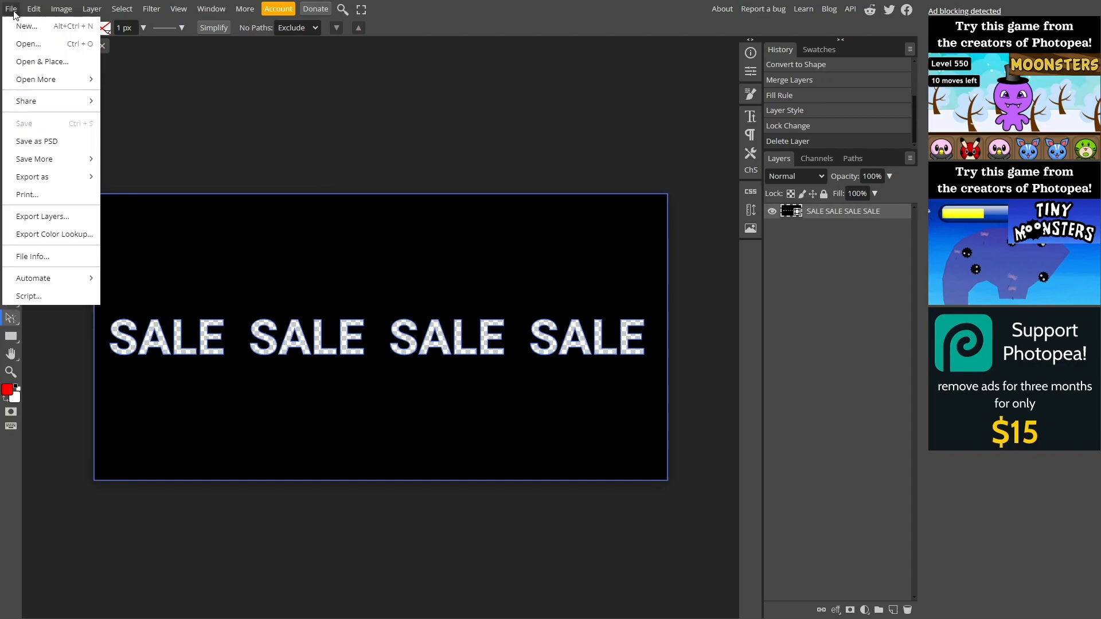
mouse_move(38, 178)
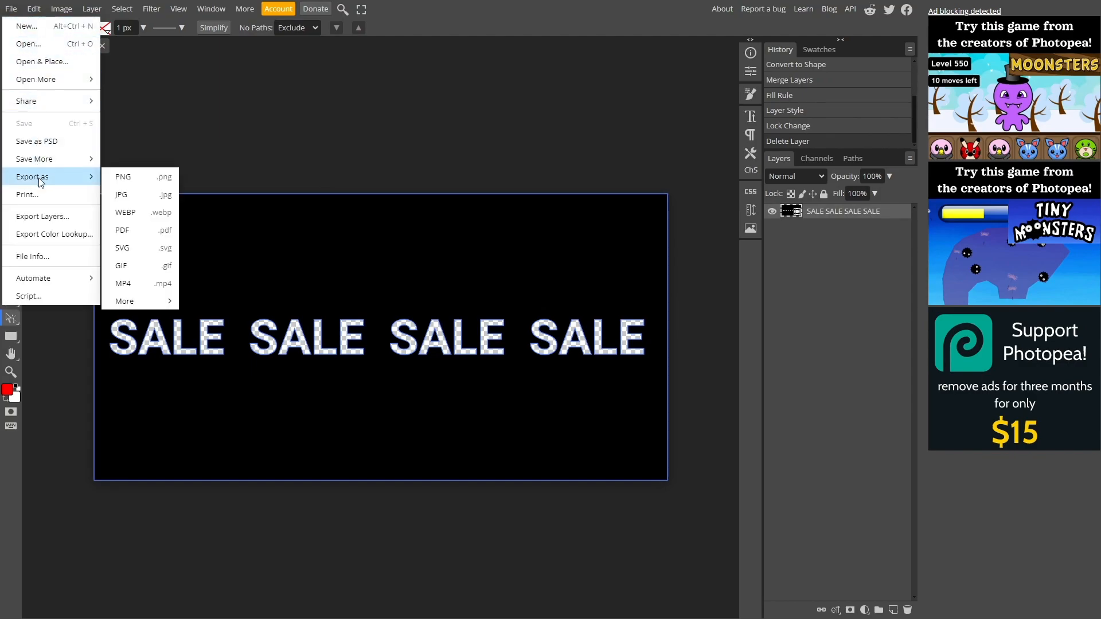
left_click(137, 246)
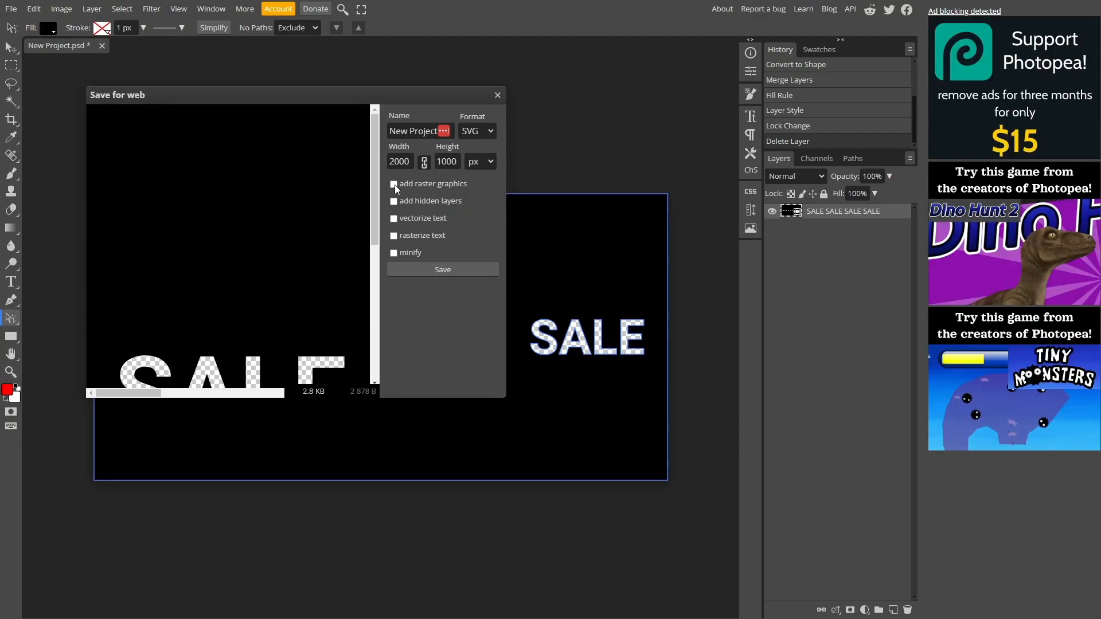
left_click(394, 184)
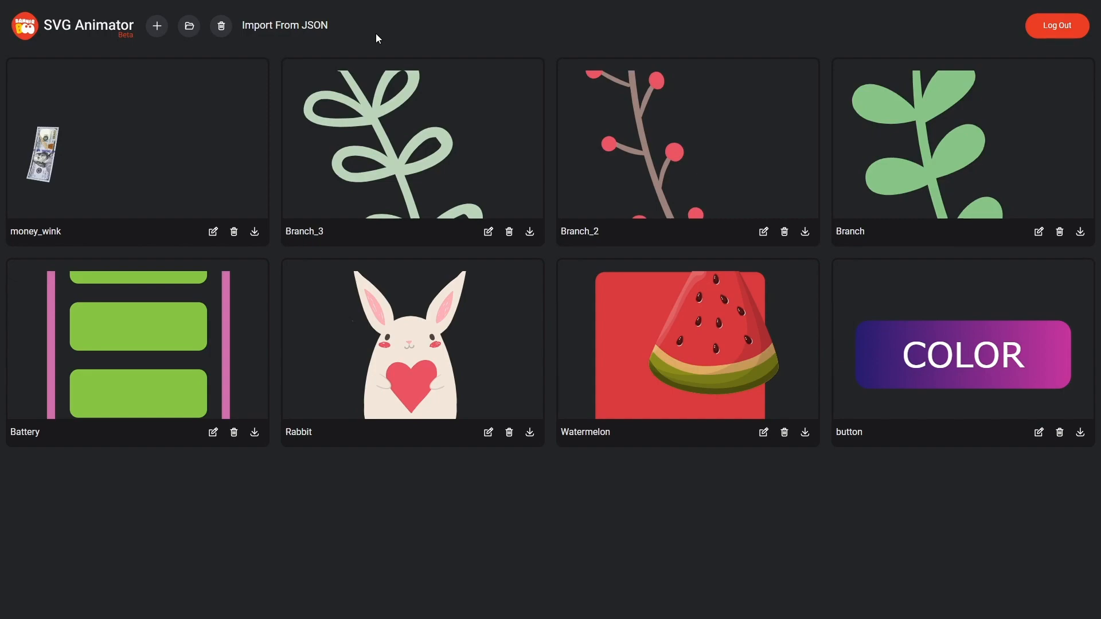
Switch to SVG Animator, create a new project and import the exported SALE SVG file into it
left_click(157, 26)
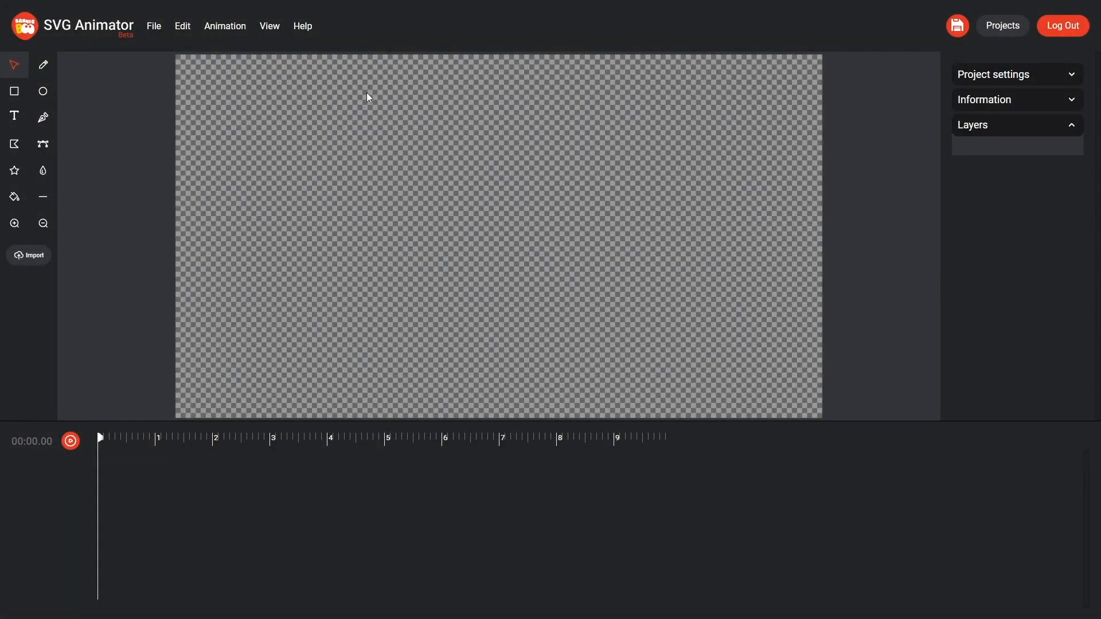
left_click(158, 26)
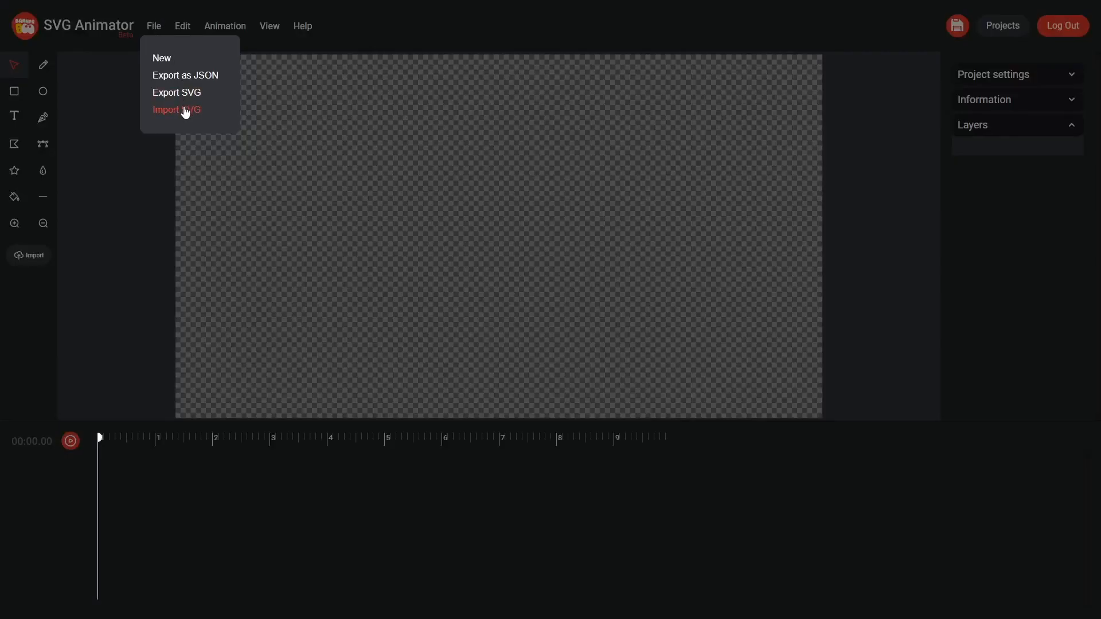
left_click(185, 112)
left_click(498, 74)
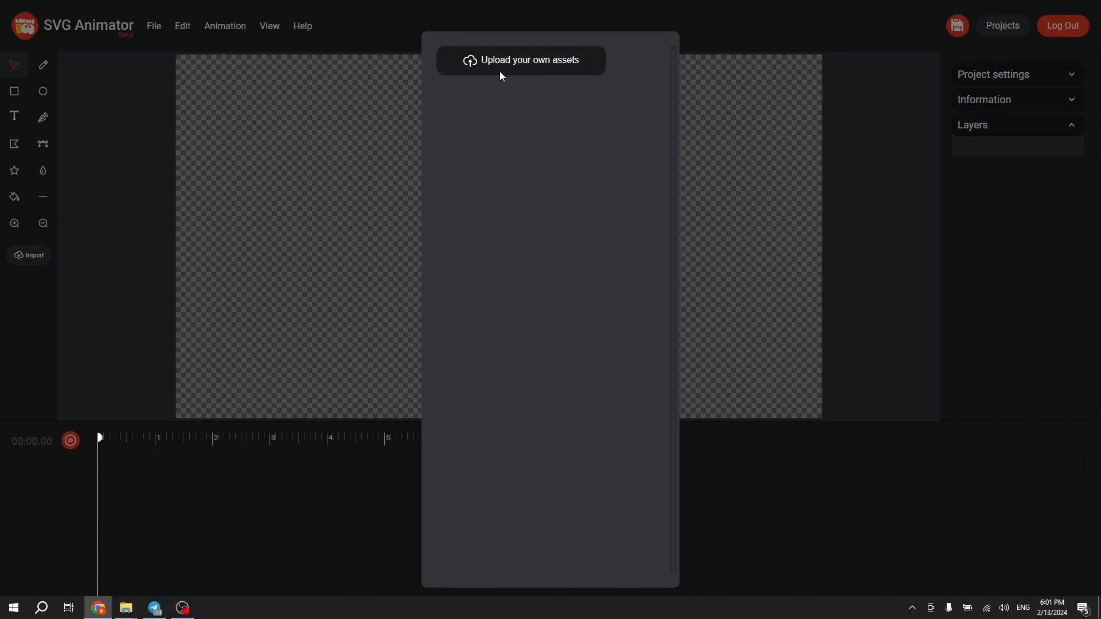
scroll(264, 175, "down", 5)
left_click(57, 109)
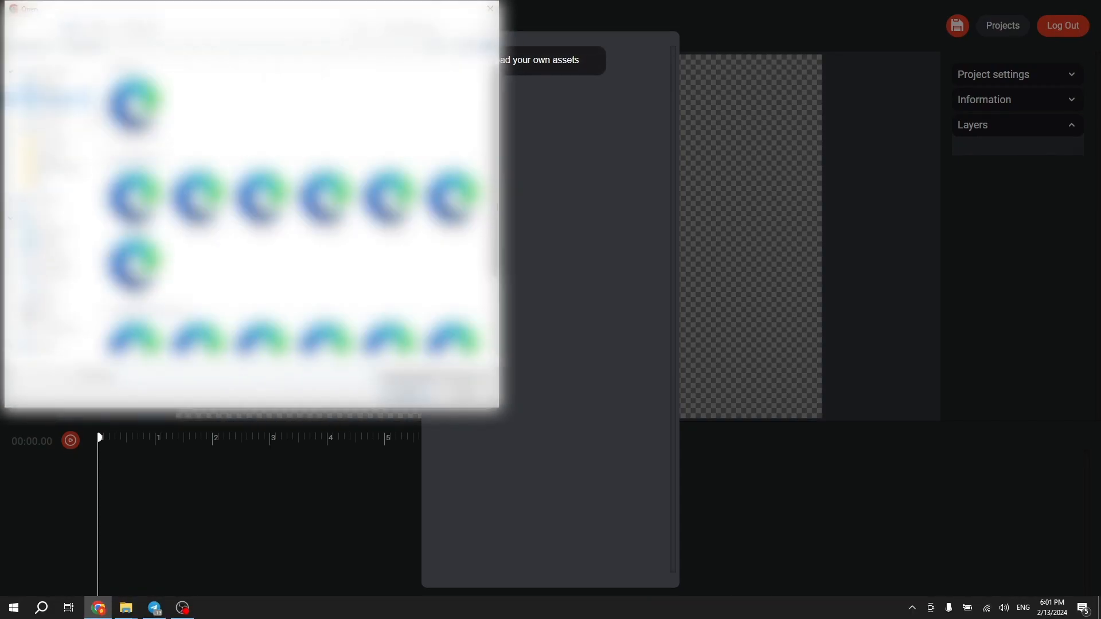
double_click(135, 119)
left_click(544, 276)
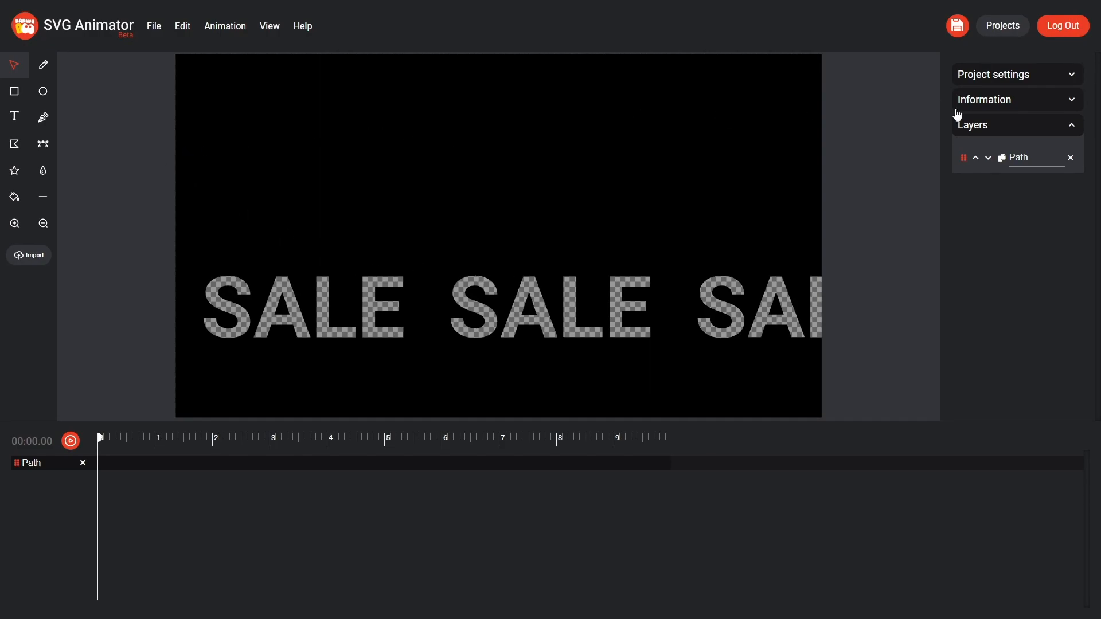
Name the project Sales, set its size to 1000 by 1000, and confirm the width and height changes
left_click(1017, 80)
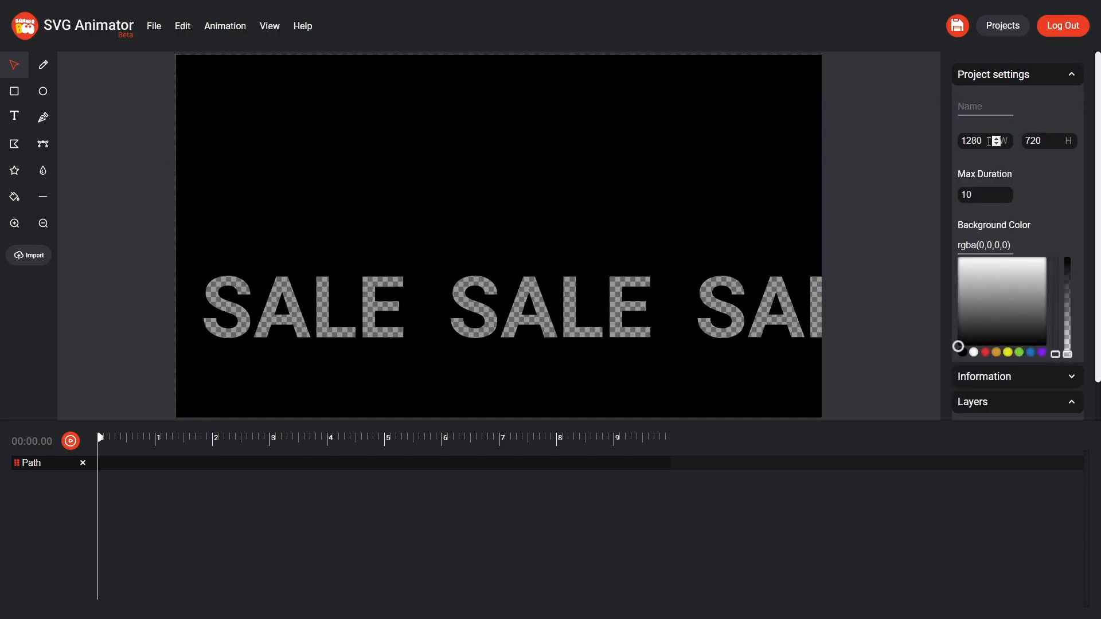
left_click_drag(987, 141, 937, 141)
type("1000")
left_click_drag(1049, 137, 1003, 144)
type("1000")
left_click(1016, 148)
left_click(989, 108)
type("Sale")
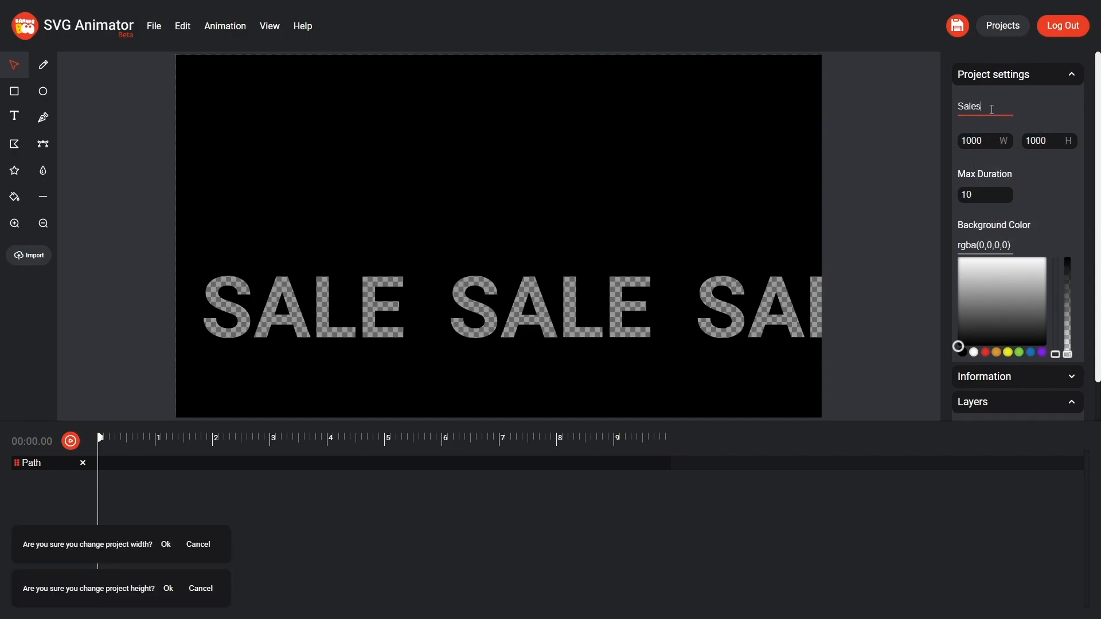
type("s")
left_click(580, 199)
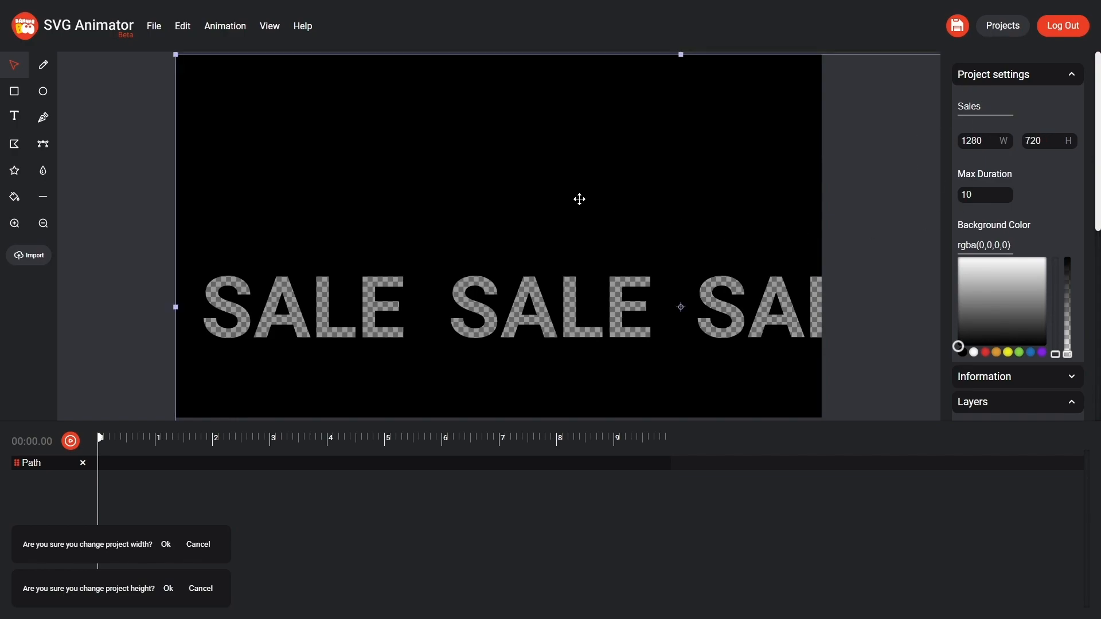
left_click(166, 544)
left_click(169, 588)
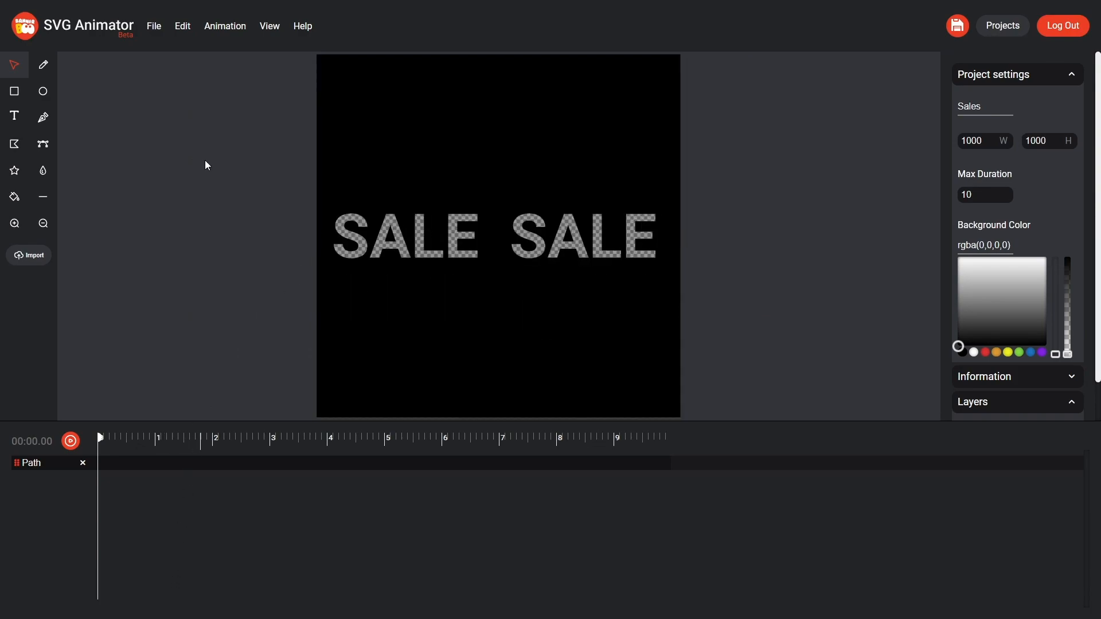
Scale the SALE path up proportionally to about 1.02 so it covers the canvas's left edge
left_click(360, 154)
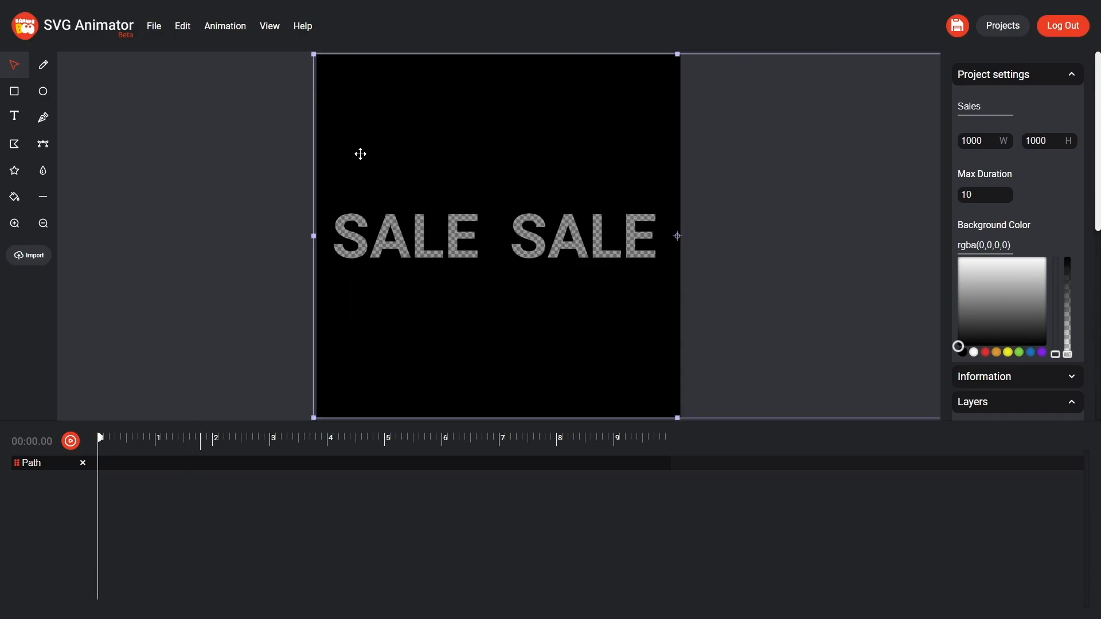
left_click_drag(314, 240, 310, 237)
left_click(247, 347)
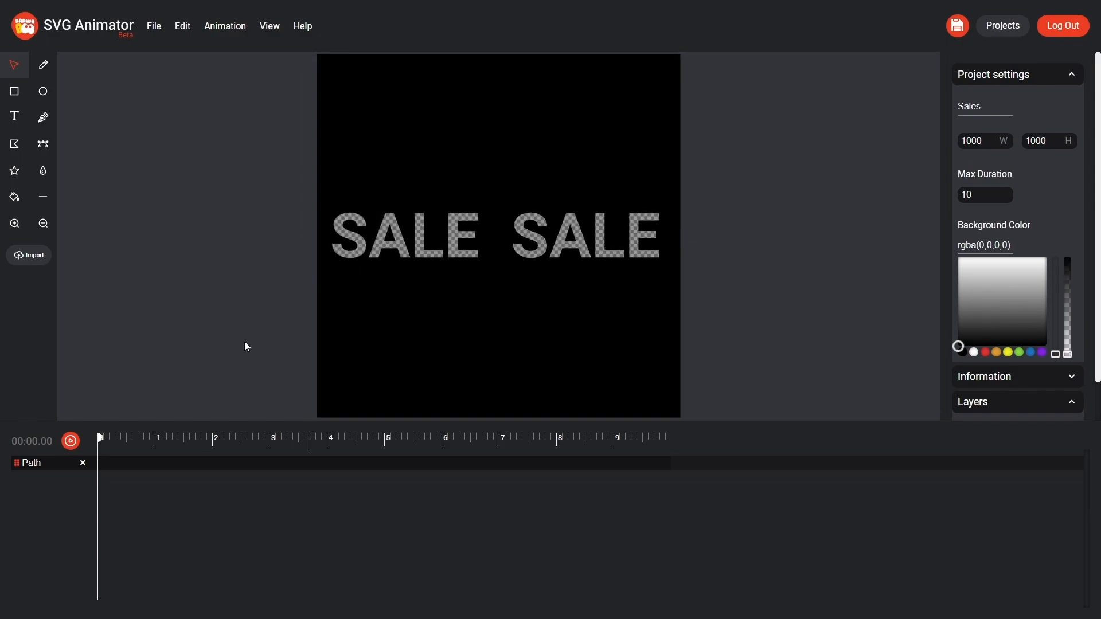
Draw a tall guide rectangle across the canvas's left edge, ending at the first S, and set its stroke color to #e5e5e5
left_click(14, 92)
left_click_drag(235, 108, 328, 362)
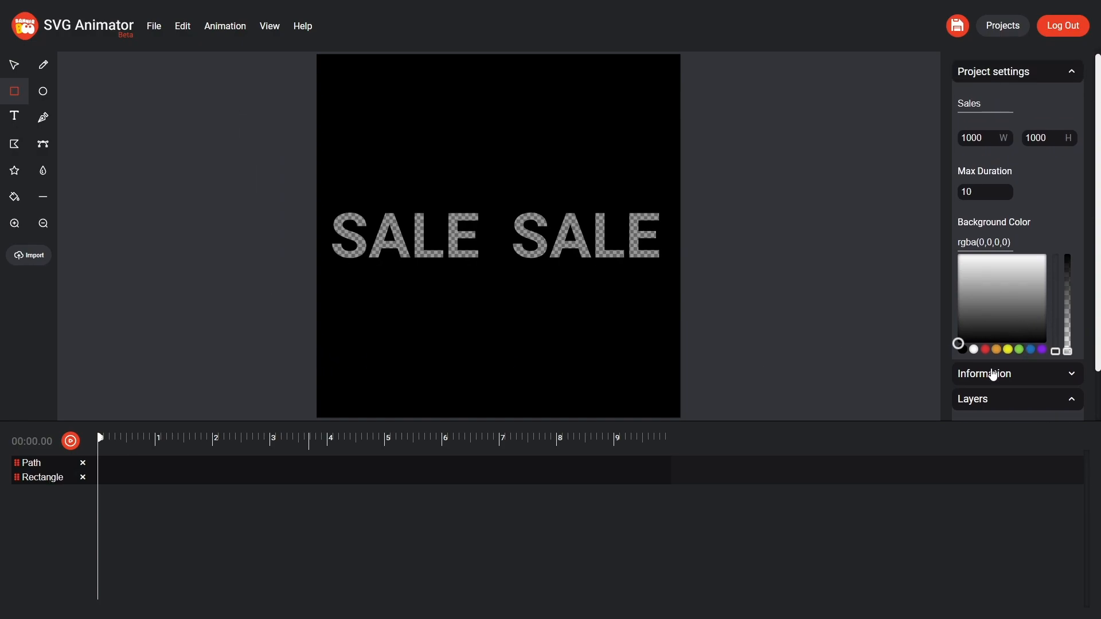
scroll(1014, 333, "down", 1)
left_click(966, 395)
scroll(1000, 380, "down", 3)
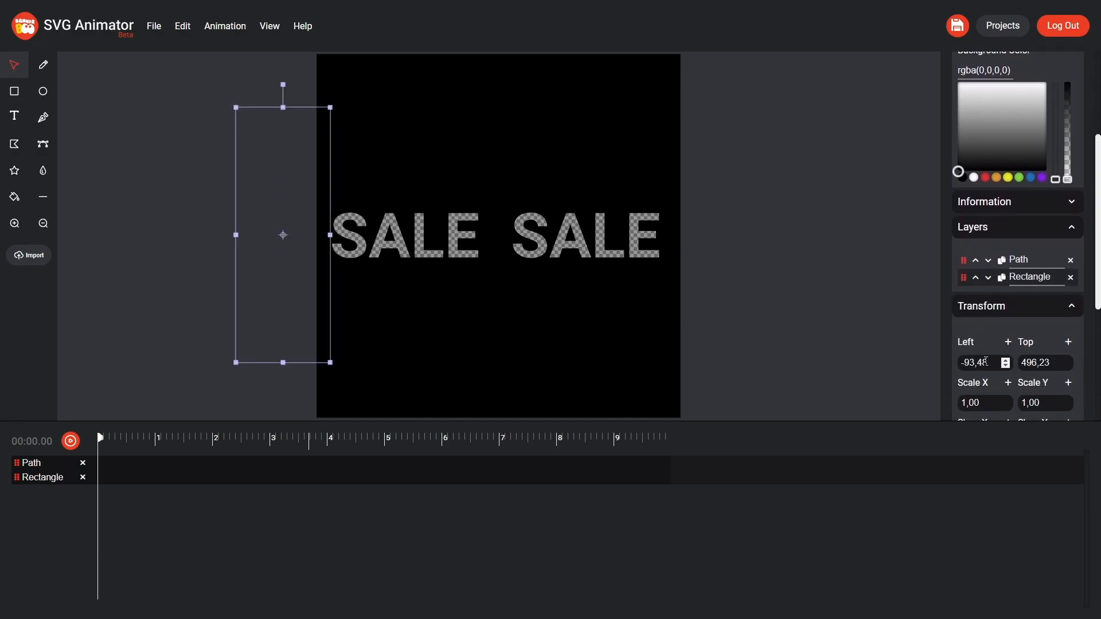
scroll(992, 342, "down", 3)
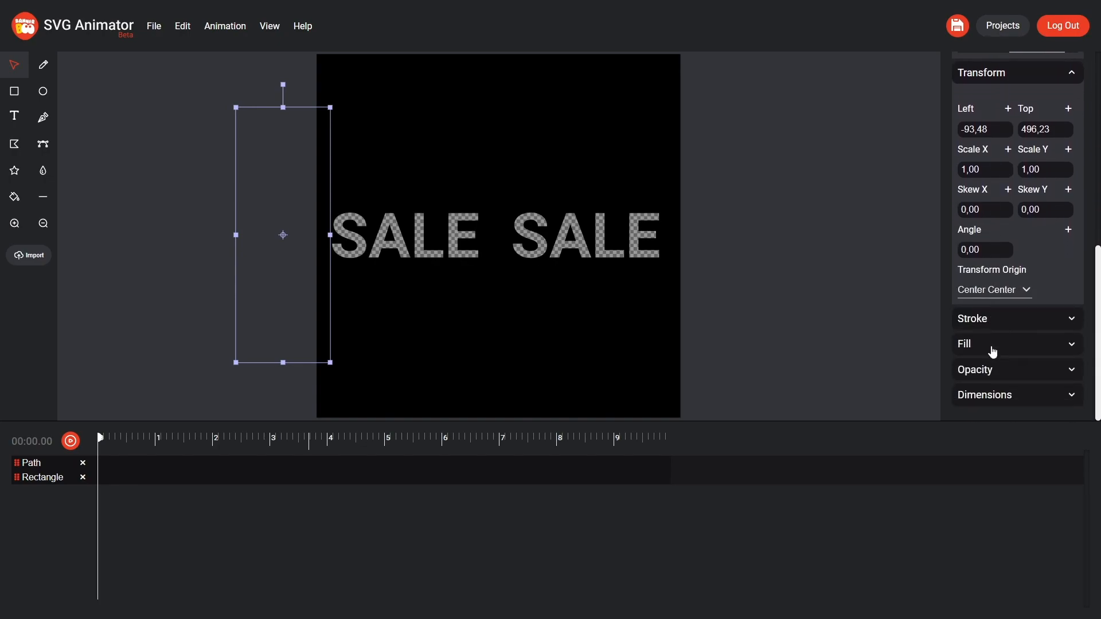
left_click(998, 324)
scroll(997, 319, "down", 3)
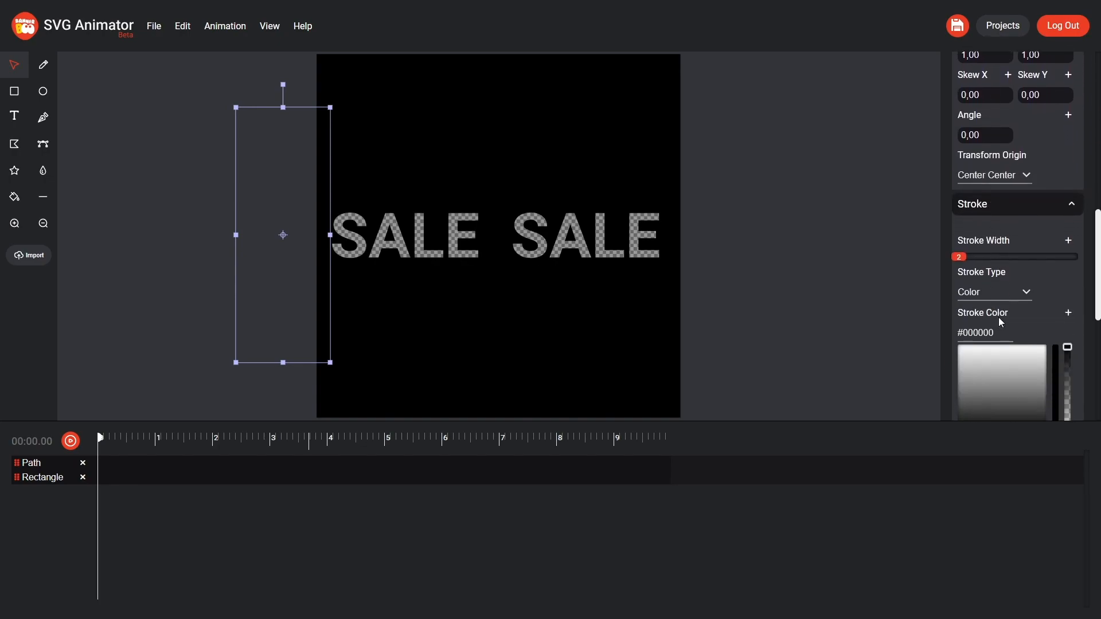
left_click(991, 319)
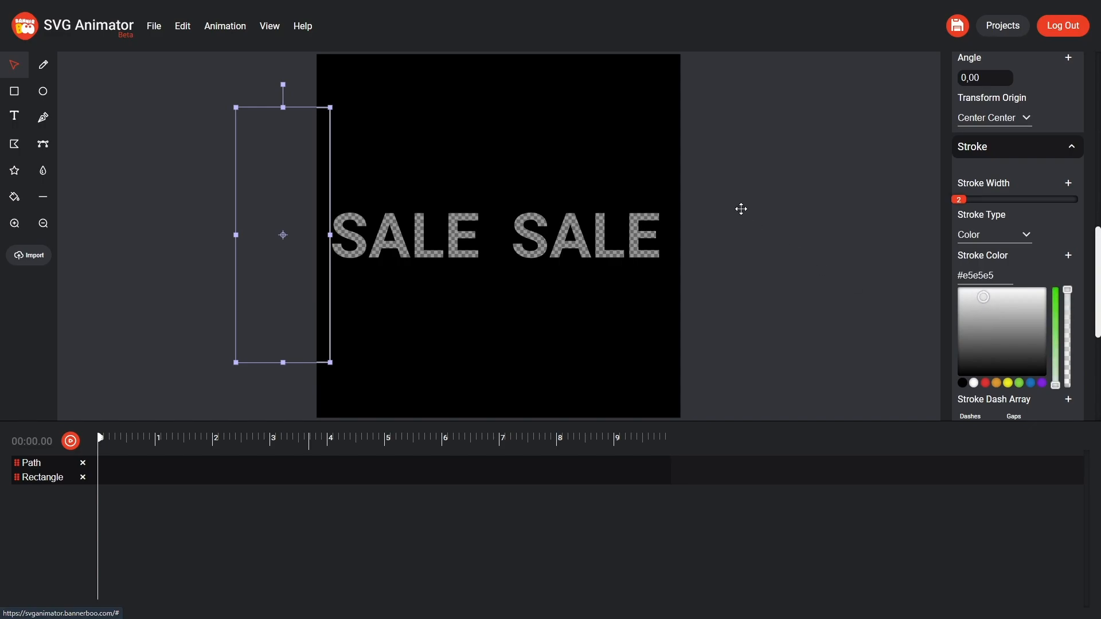
left_click(156, 115)
Nudge the SALE path to left 995.68 and top 496.42, aligning the first S with the guide line, and keyframe its left position at 0 seconds
scroll(321, 250, "up", 1)
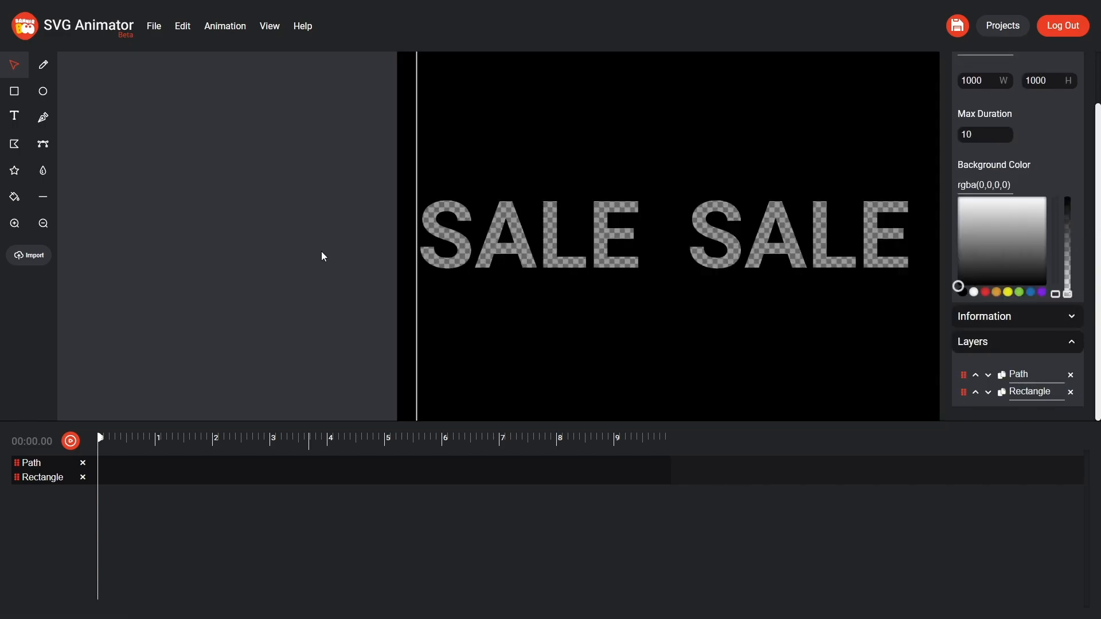
scroll(398, 243, "up", 1)
scroll(196, 254, "up", 2)
scroll(148, 254, "down", 2)
scroll(75, 236, "up", 3)
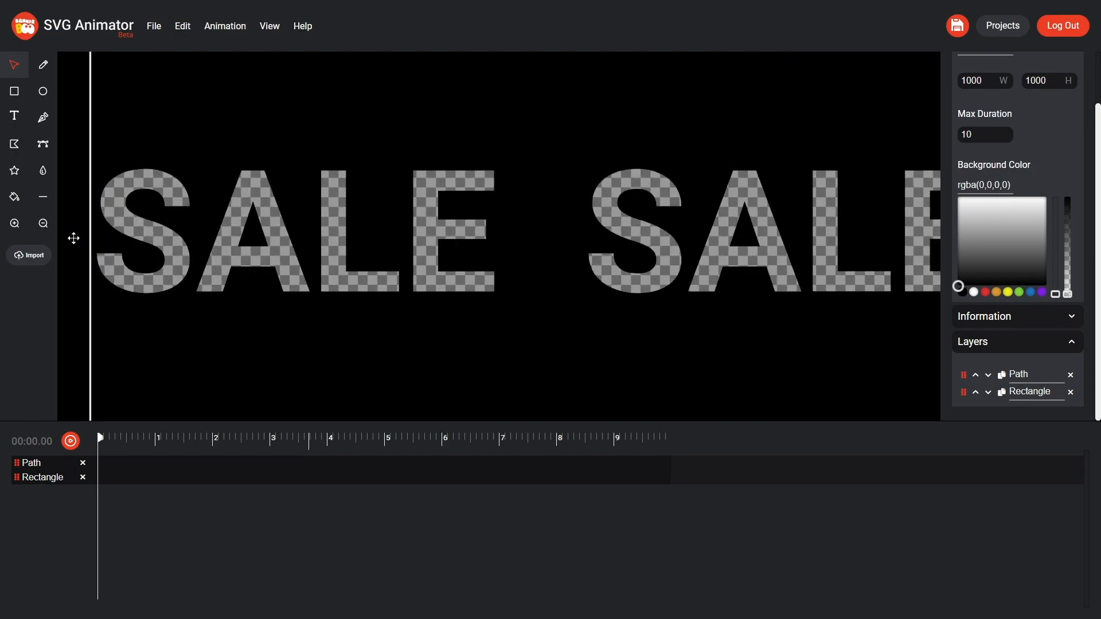
scroll(77, 237, "up", 1)
left_click(371, 220)
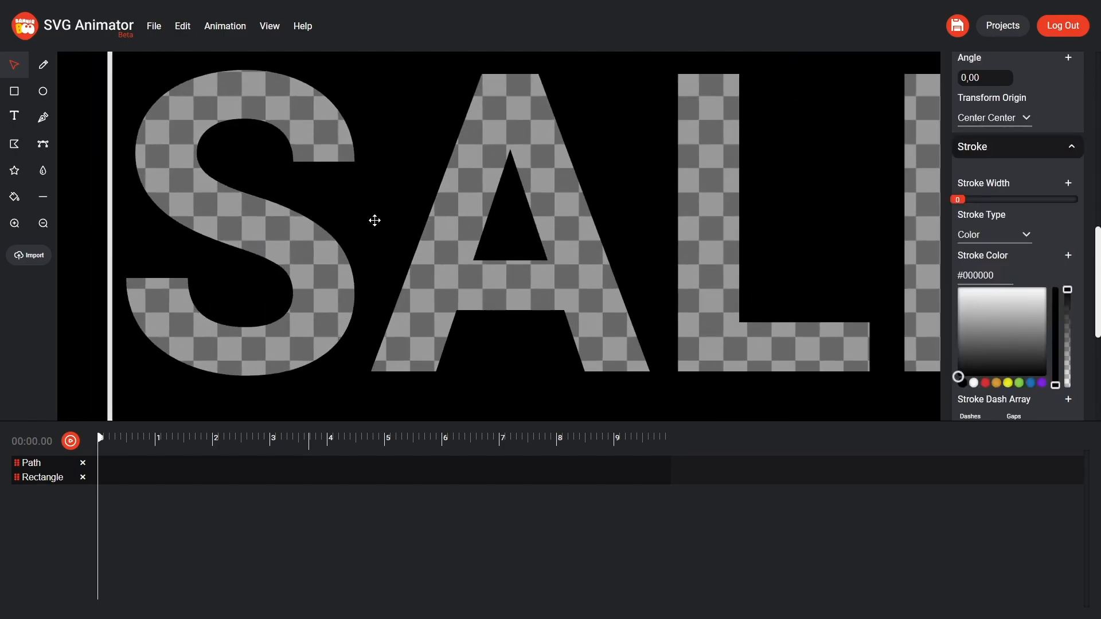
scroll(1007, 231, "up", 3)
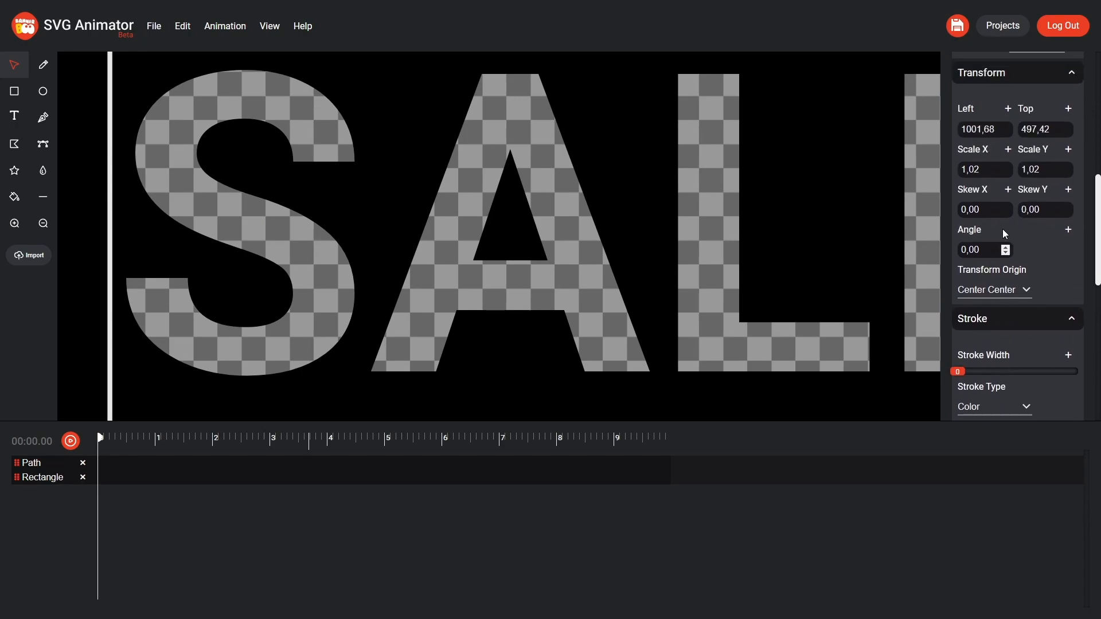
key("Up")
key("Right")
key("Right")
key("Left")
key("Left")
key("Left")
key("Left")
key("Left")
key("Left")
key("Left")
key("Left")
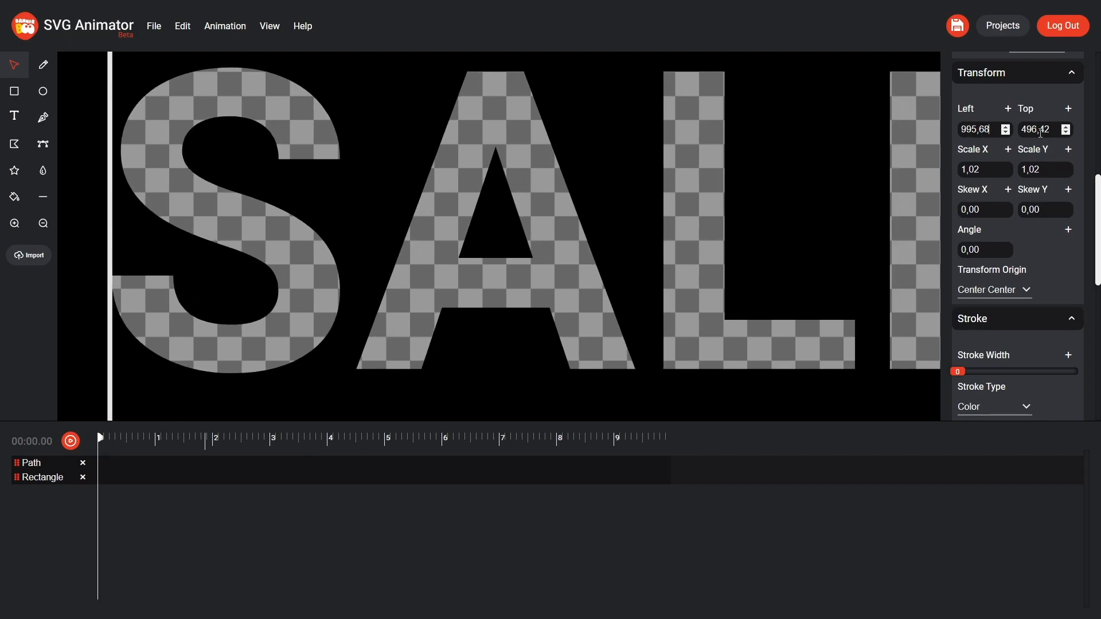
left_click(1008, 109)
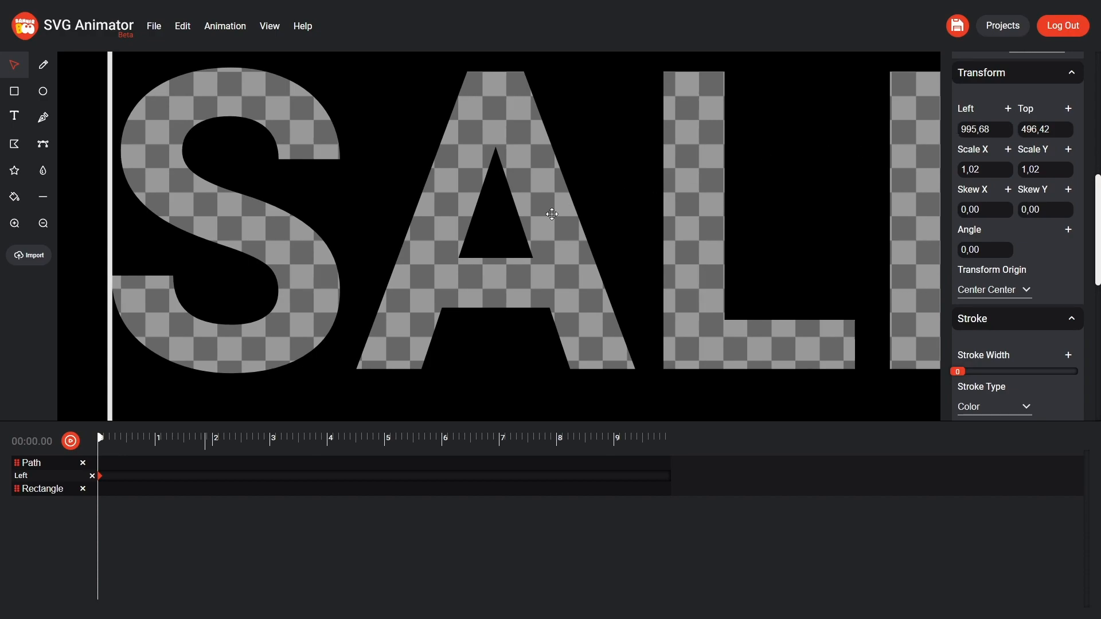
Keyframe the SALE path's left position at 498.68 at about 6 seconds, sliding the second SALE's S to the guide line
left_click_drag(100, 438, 442, 497)
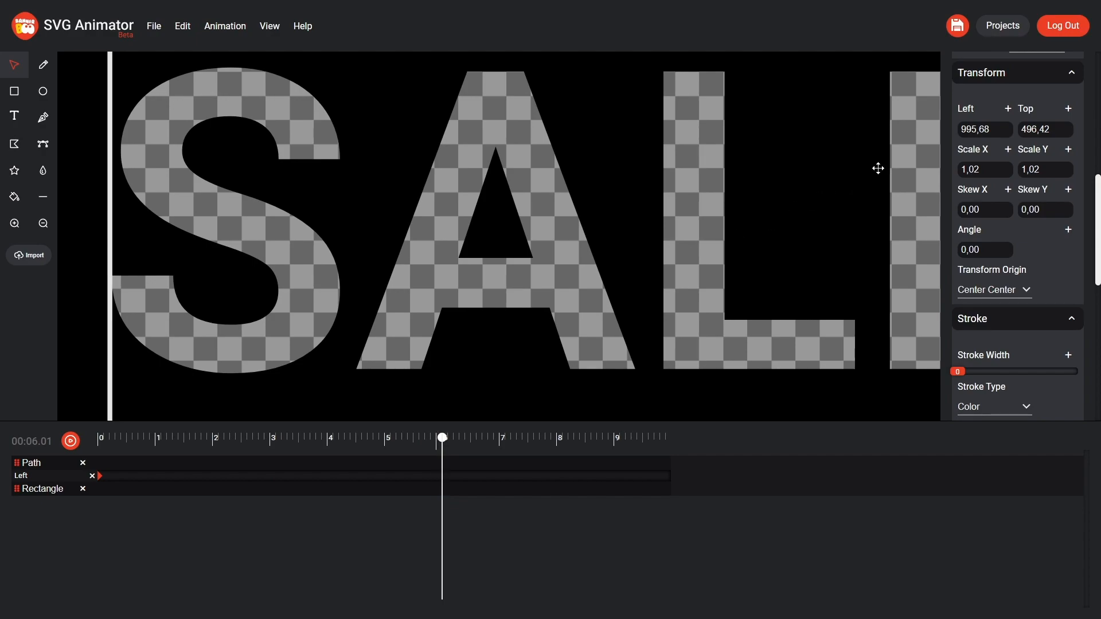
key("Up")
key("Down")
key("Down")
key("Down")
key("Down")
key("Down")
key("Down")
key("Down")
key("Down")
key("Down")
key("Down")
key("Down")
key("Down")
key("Down")
key("Down")
key("Down")
key("Down")
key("Down")
key("Down")
key("Down")
key("Down")
key("Down")
key("Down")
key("Down")
key("Down")
key("Down")
key("Down")
key("Down")
key("Down")
key("Down")
key("Down")
key("Down")
key("Down")
key("Down")
key("Down")
key("Down")
key("Down")
key("Down")
key("Down")
key("Down")
key("Down")
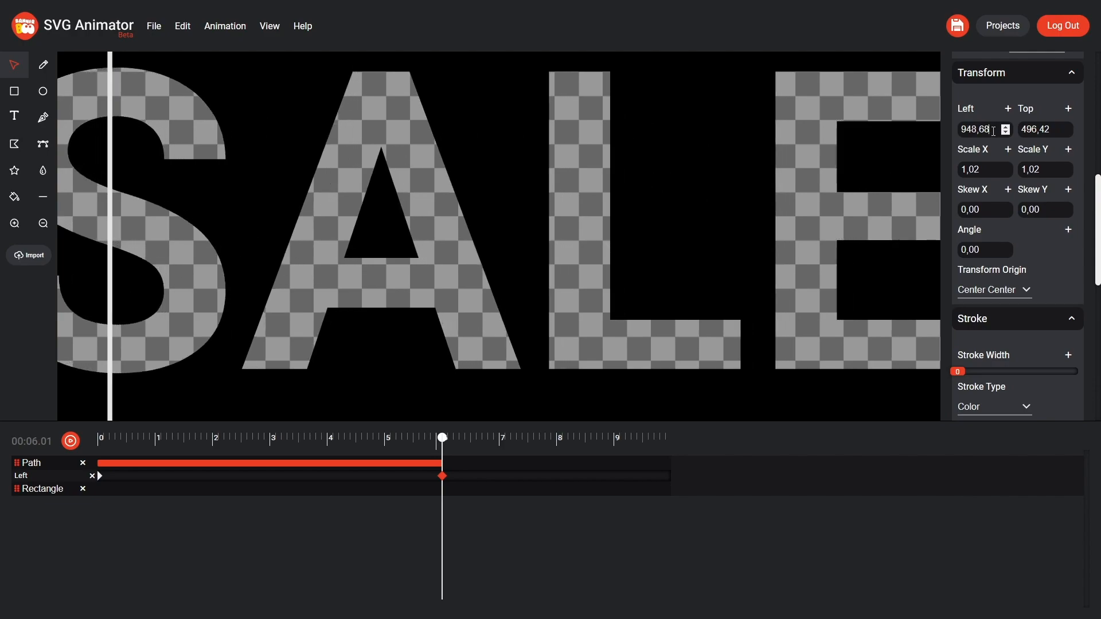
key("Down")
key("Down")
key("Down")
key("Down")
key("Down")
key("Down")
key("Down")
key("Down")
key("Down")
key("Down")
key("Down")
key("Down")
key("Down")
key("Down")
key("Down")
key("Down")
key("Down")
key("Down")
key("Down")
key("Down")
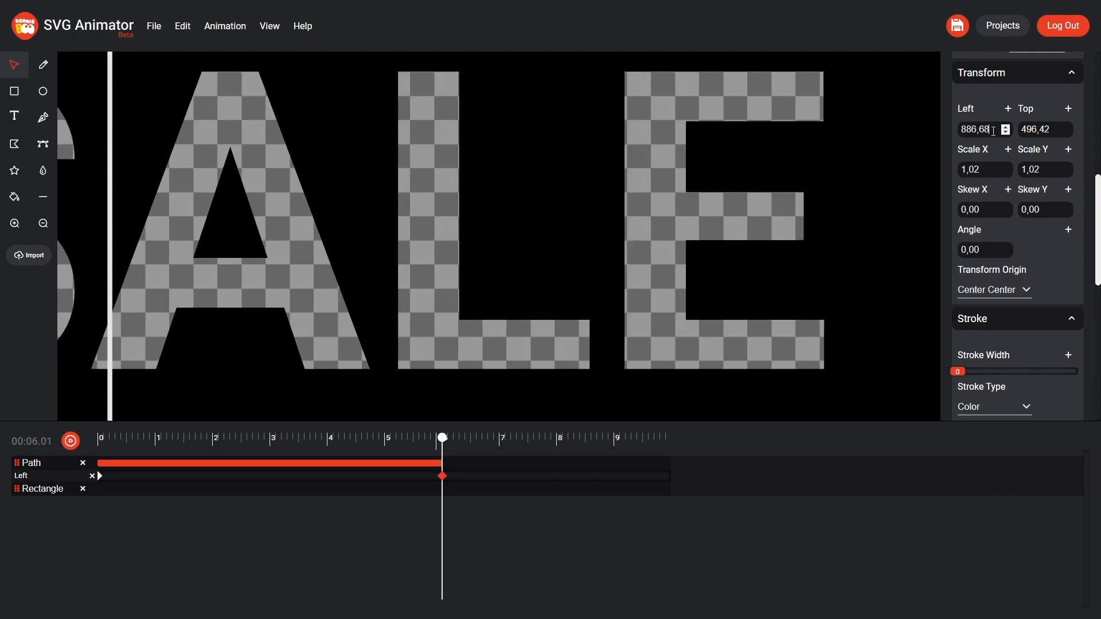
key("Down")
key("Down")
key("Down")
key("Down")
key("Down")
key("Down")
key("Down")
key("Down")
key("Down")
key("Down")
key("Down")
key("Down")
key("Down")
key("Down")
key("Down")
key("Down")
key("Down")
key("Down")
key("Down")
key("Down")
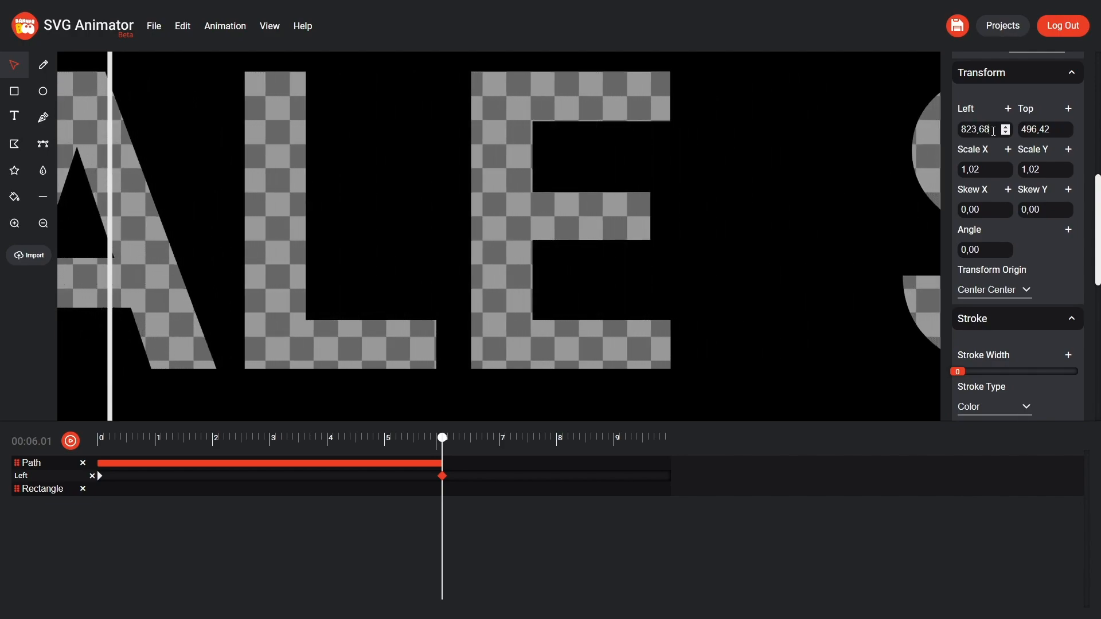
key("Down")
key("Down")
key("Down")
key("Down")
key("Down")
key("Down")
key("Down")
key("Down")
key("Down")
key("Down")
key("Down")
key("Down")
key("Down")
key("Down")
key("Down")
key("Down")
key("Down")
key("Down")
key("Down")
key("Down")
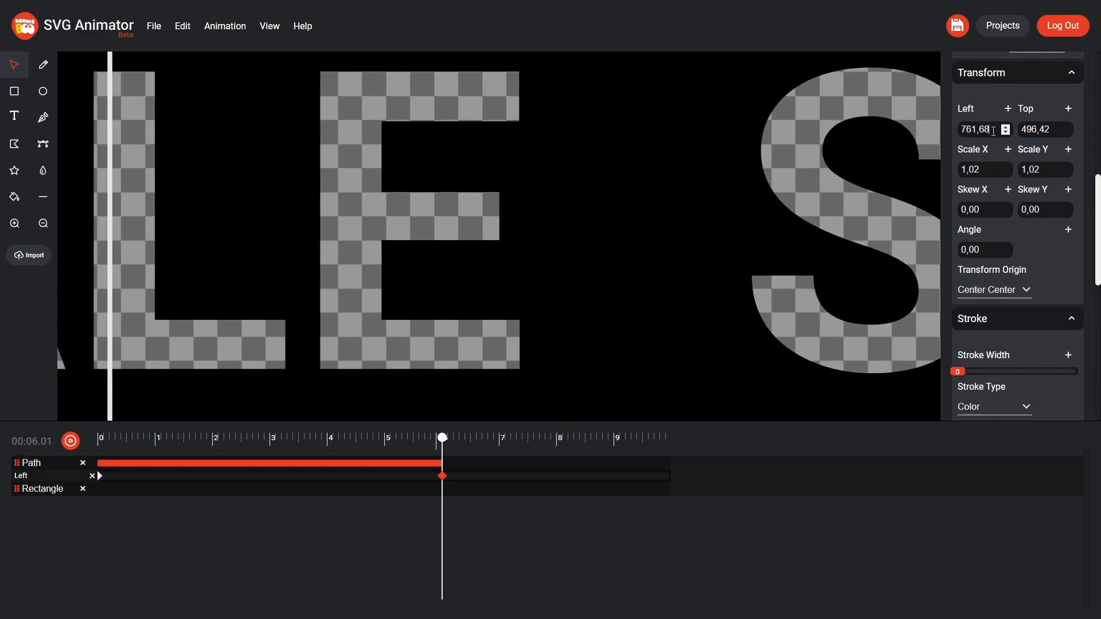
key("Down")
key("Down")
key("Down")
key("Down")
key("Down")
key("Down")
key("Down")
key("Down")
key("Down")
key("Down")
key("Down")
key("Down")
key("Down")
key("Down")
key("Down")
key("Down")
key("Down")
key("Down")
key("Down")
key("Down")
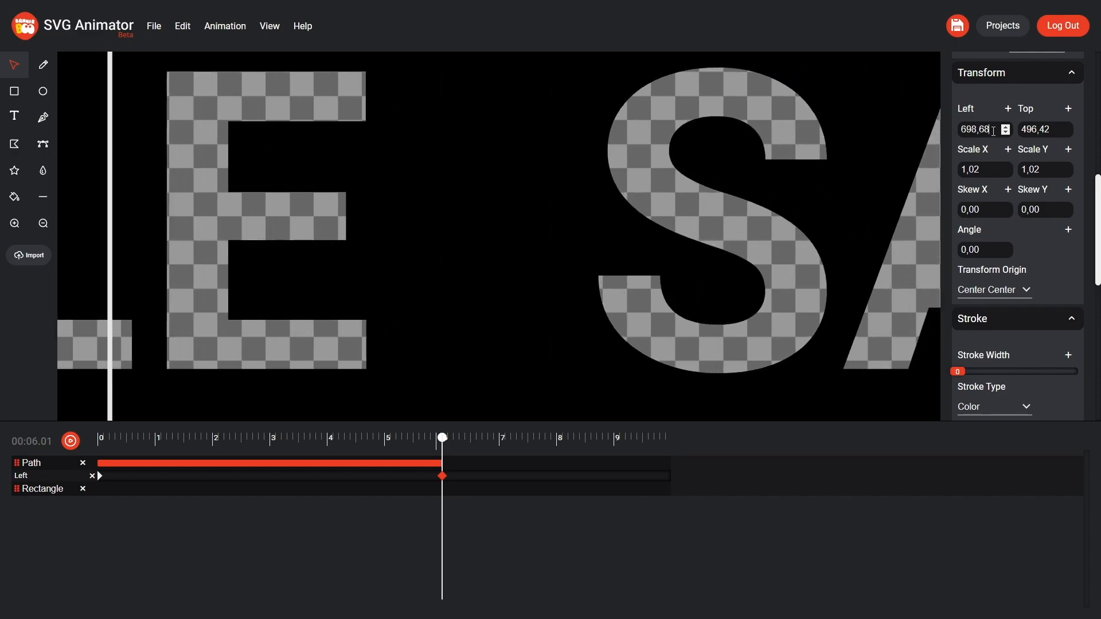
key("Down")
key("Down")
key("Down")
key("Down")
key("Down")
key("Down")
key("Down")
key("Down")
key("Down")
key("Down")
key("Down")
key("Down")
key("Down")
key("Down")
key("Down")
key("Down")
key("Down")
key("Down")
key("Down")
key("Down")
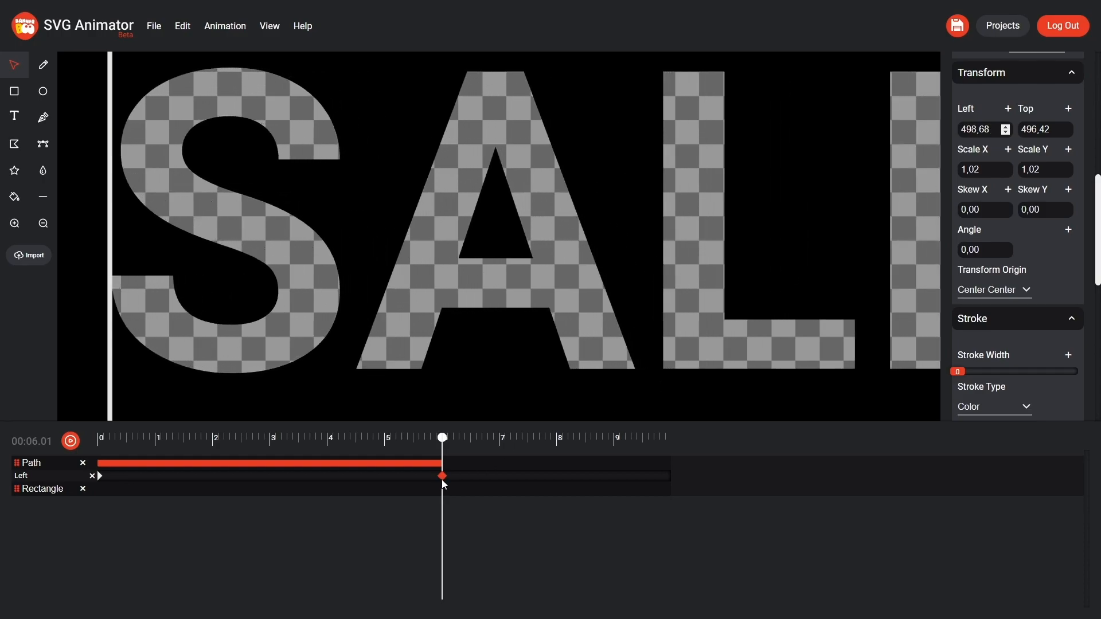
Delete the guide rectangle at the canvas's left edge and confirm its removal
scroll(722, 344, "down", 5)
left_click(435, 339)
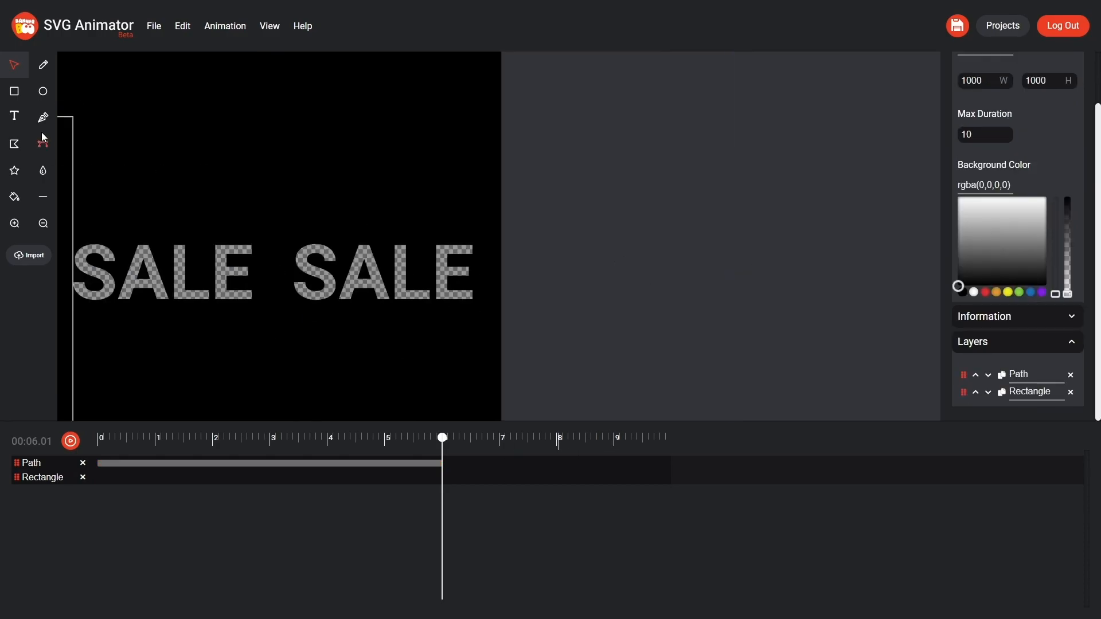
scroll(399, 261, "down", 2)
left_click(331, 120)
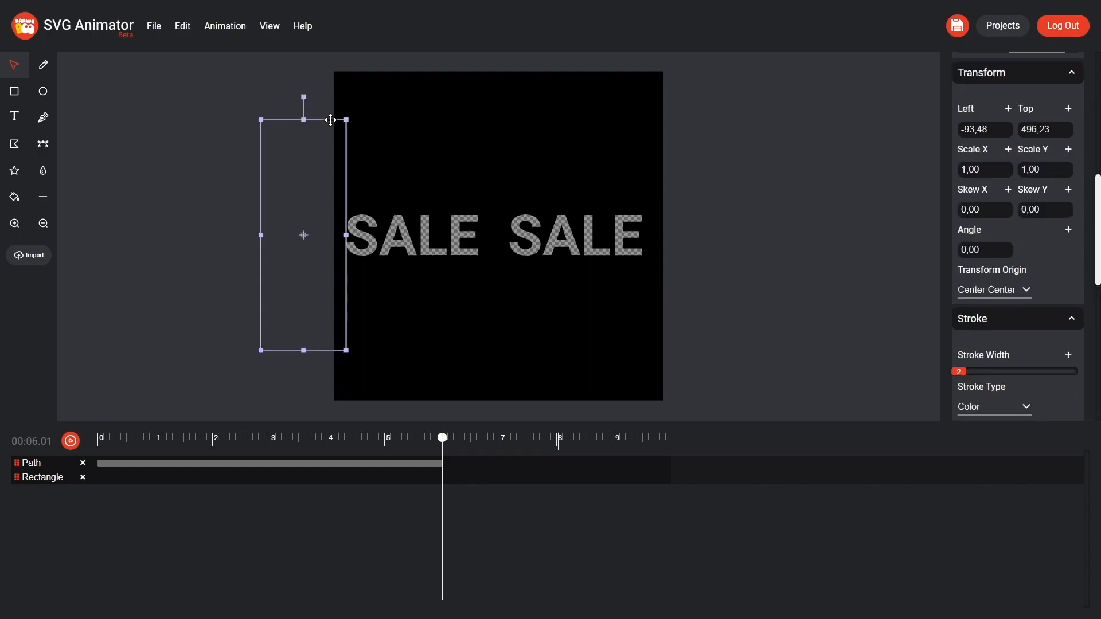
key("Delete")
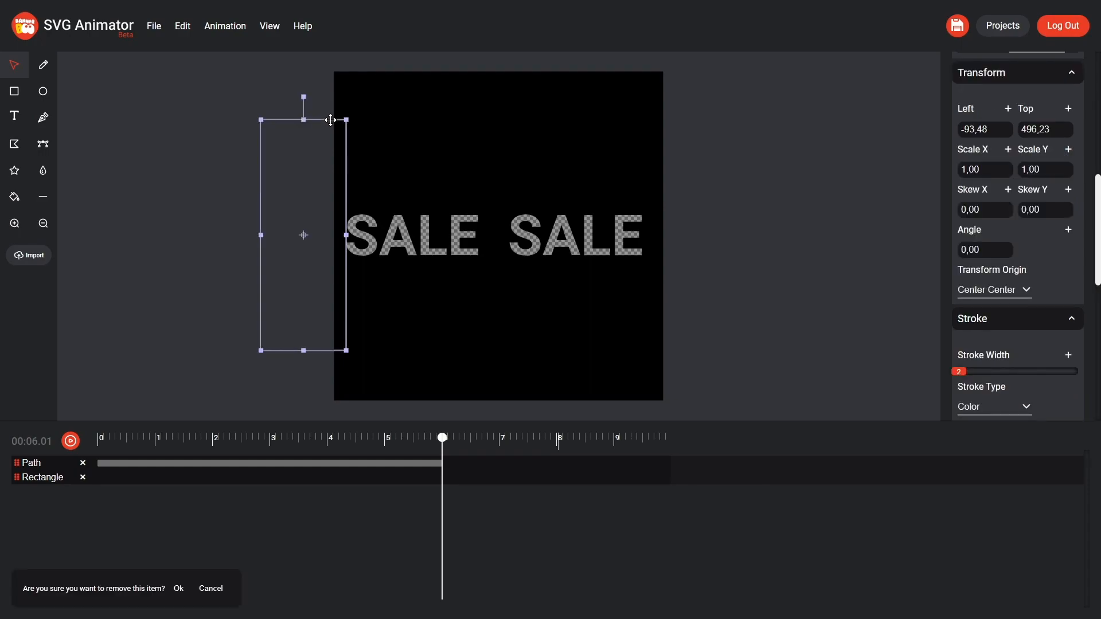
left_click(179, 589)
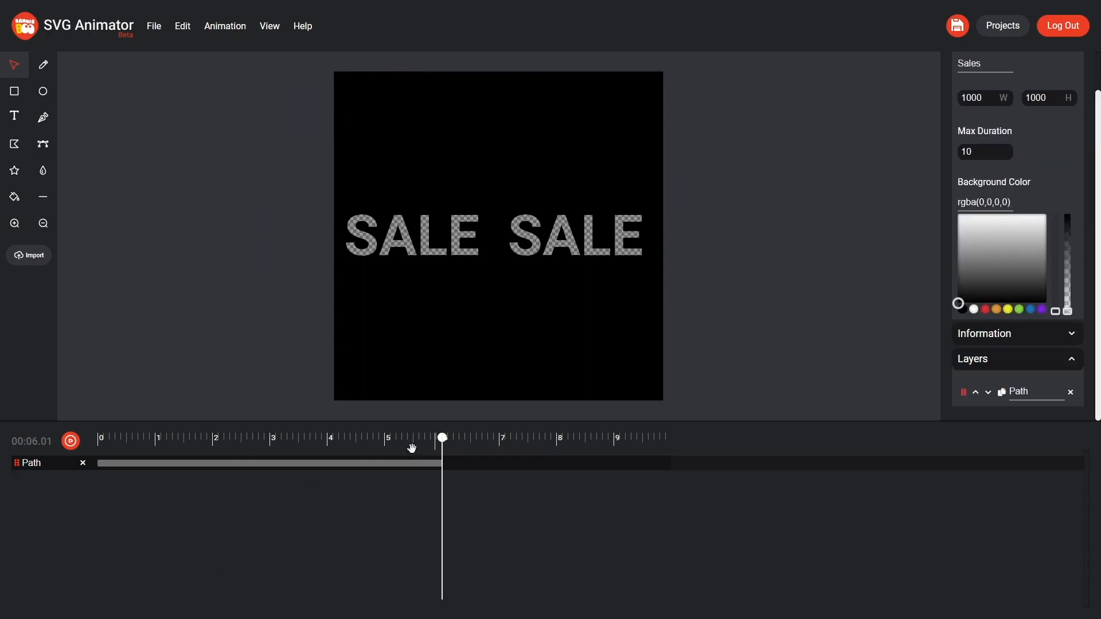
Check the second, value and easing of the SALE path's first and last left-position keyframes
left_click(17, 467)
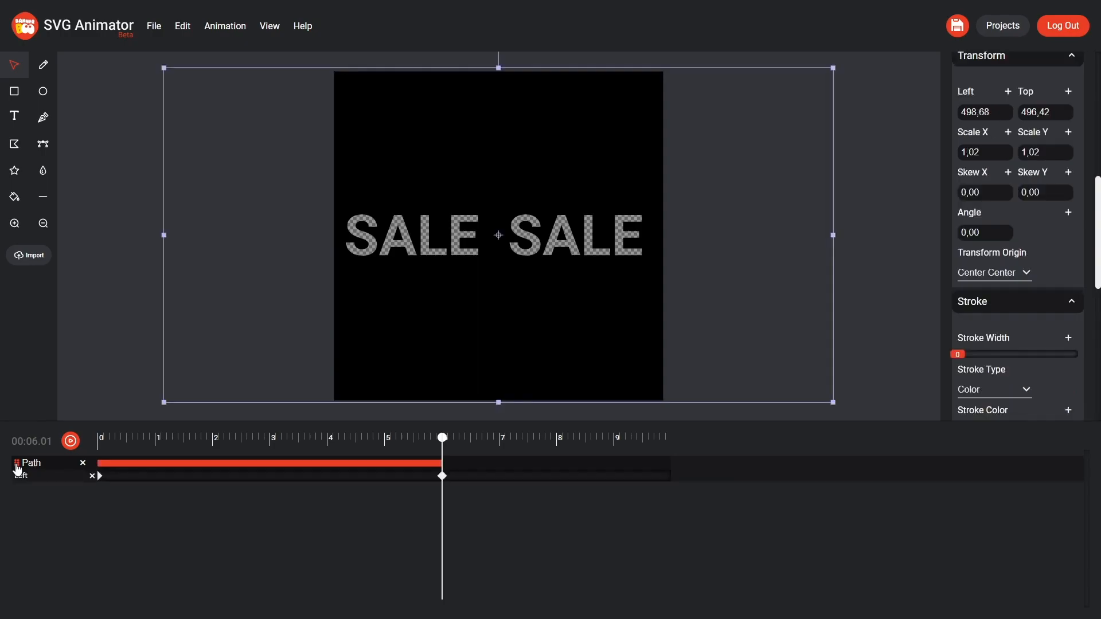
left_click(100, 477)
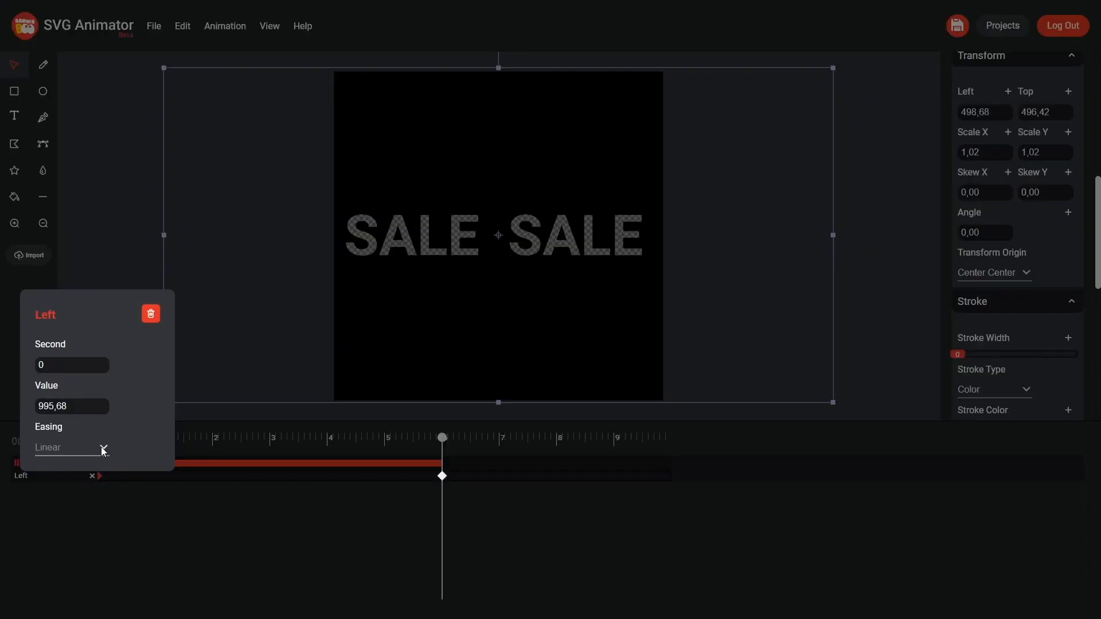
left_click(149, 521)
left_click(442, 477)
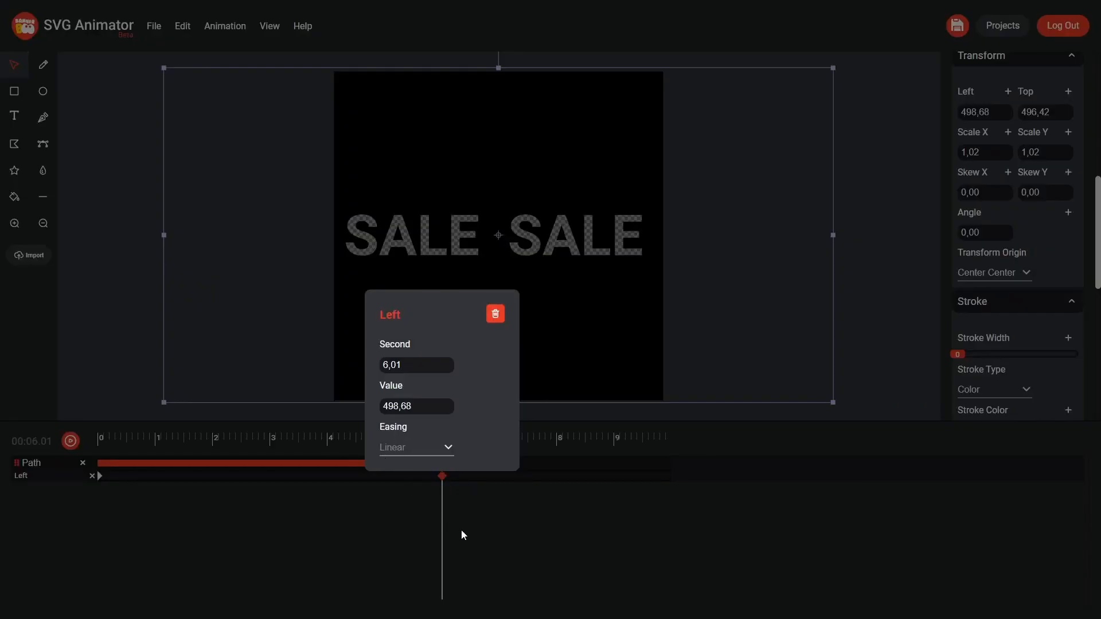
left_click(477, 512)
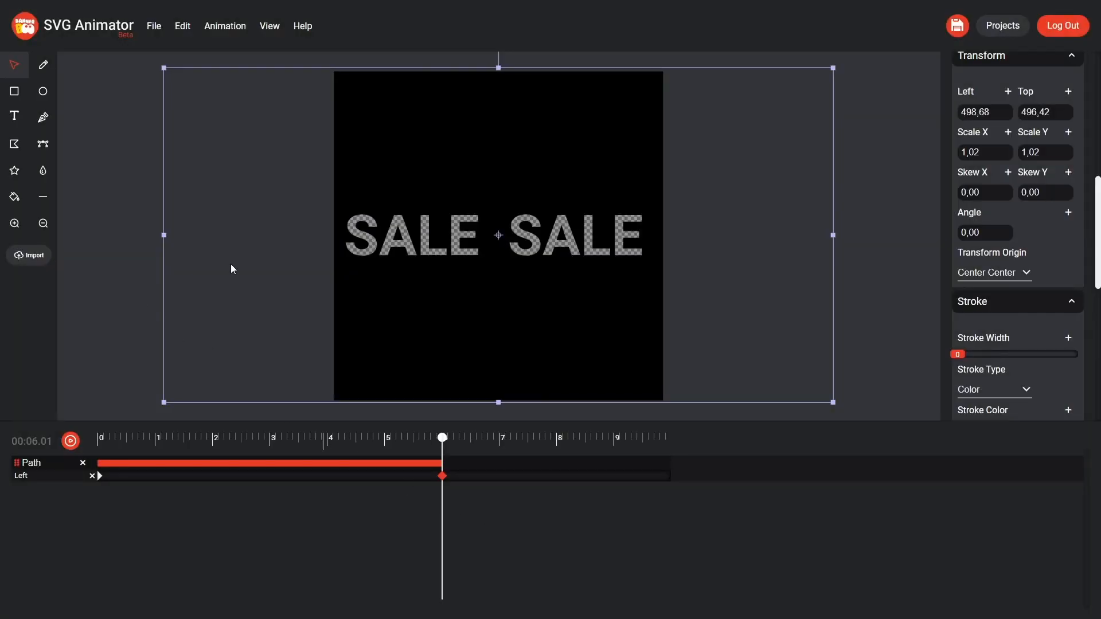
Save the project and export the animation as an SVG file with its repeat set to Infinity
left_click(961, 31)
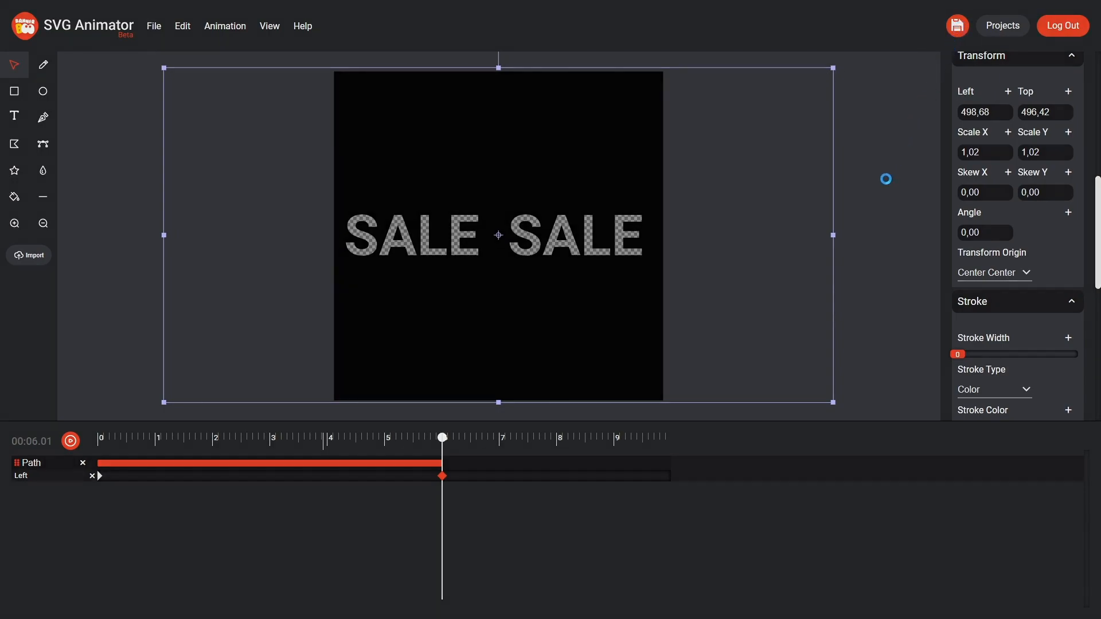
left_click(153, 28)
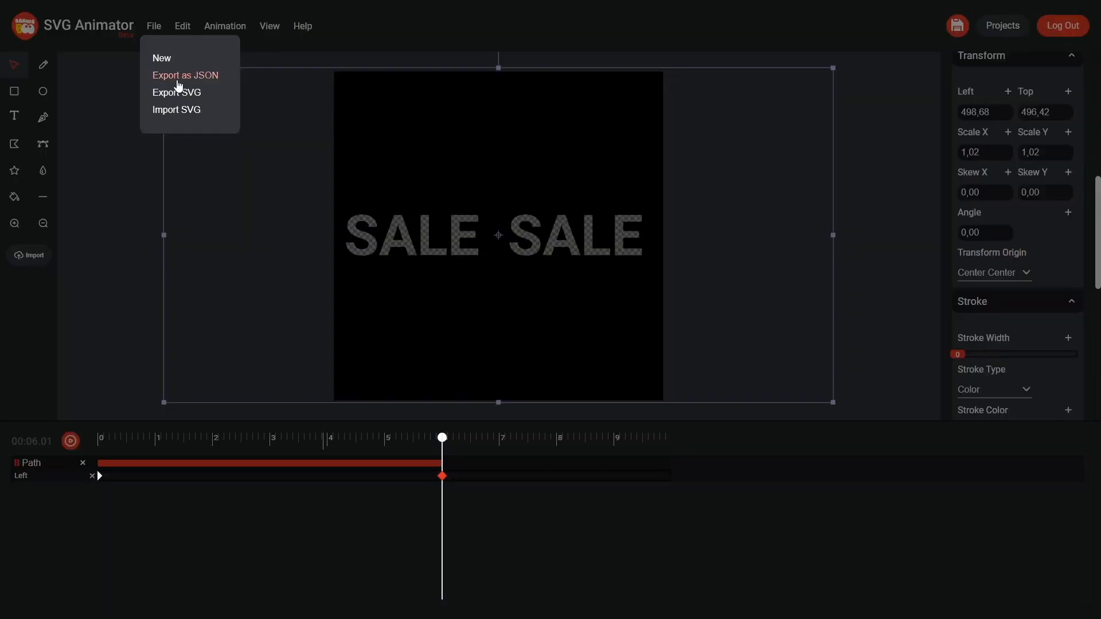
left_click(179, 95)
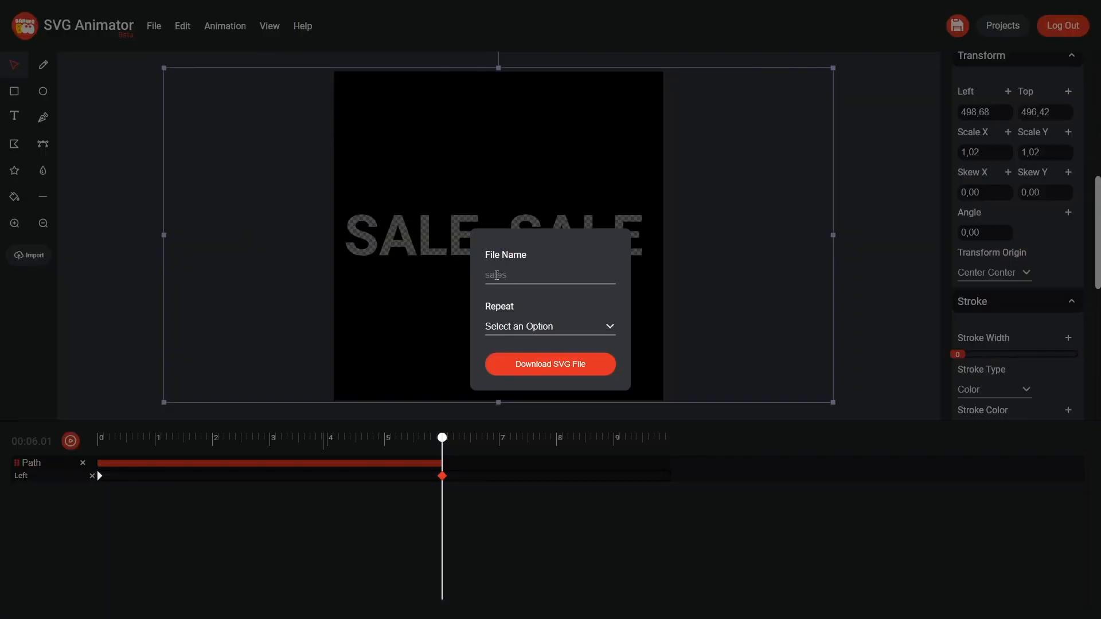
left_click(541, 333)
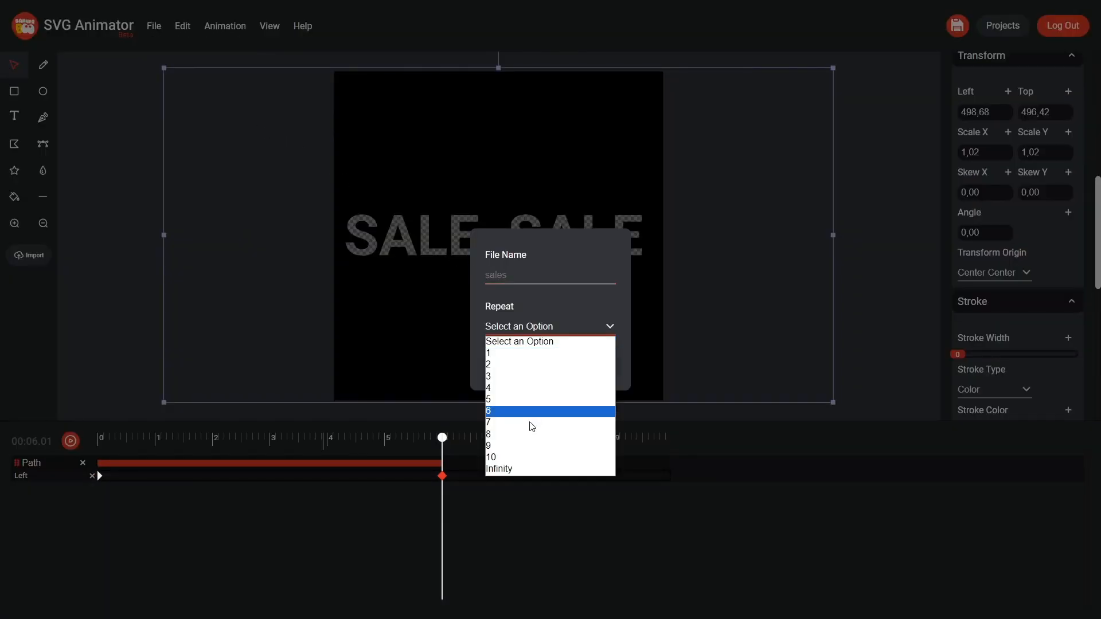
left_click(526, 469)
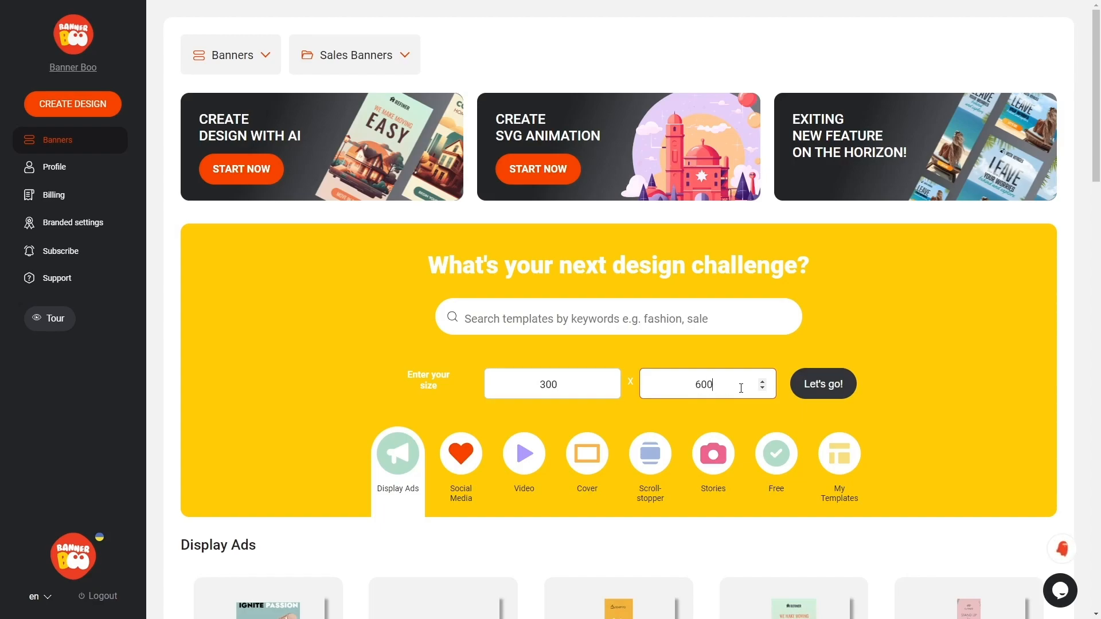
Create the blank 300 by 600 banner, search stock videos for fashion, and add the clip of the woman in the beige jacket and black skirt
left_click(945, 343)
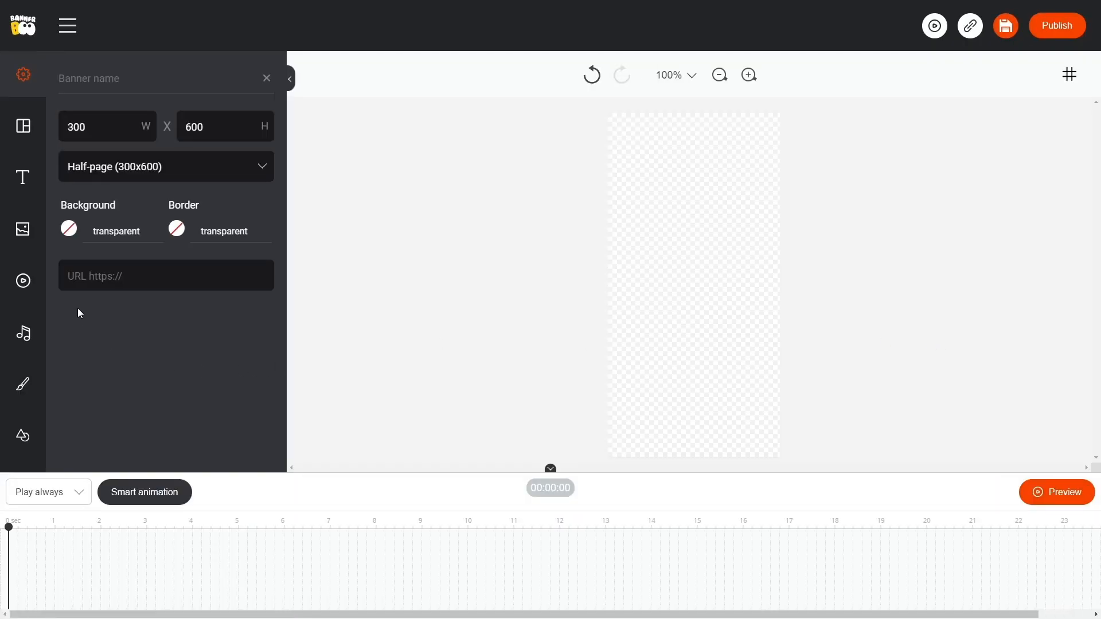
left_click(22, 282)
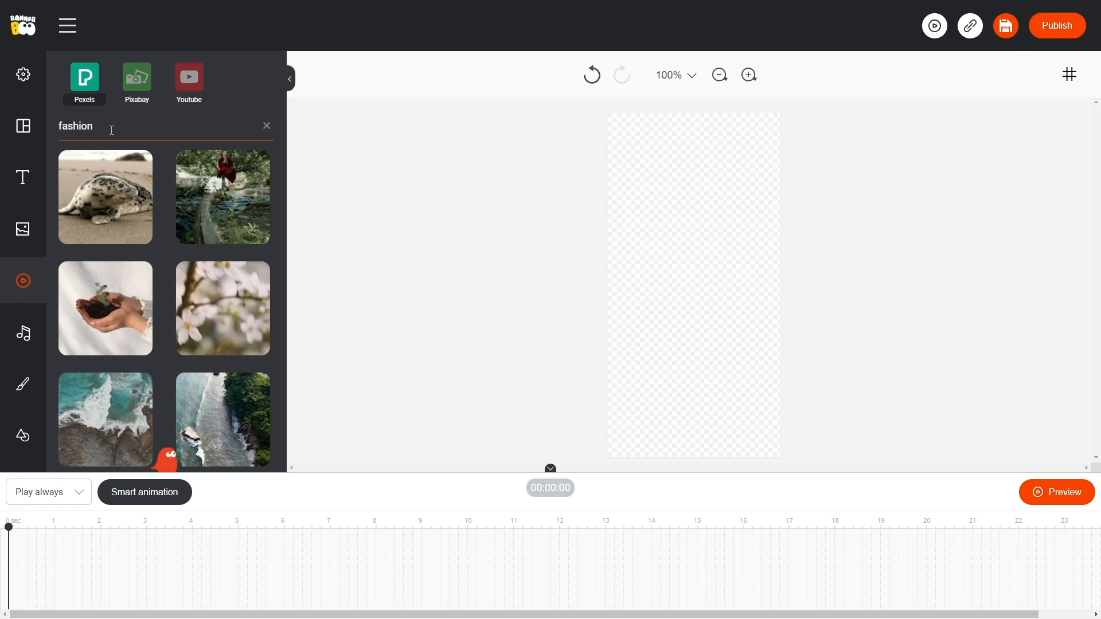
scroll(162, 301, "down", 12)
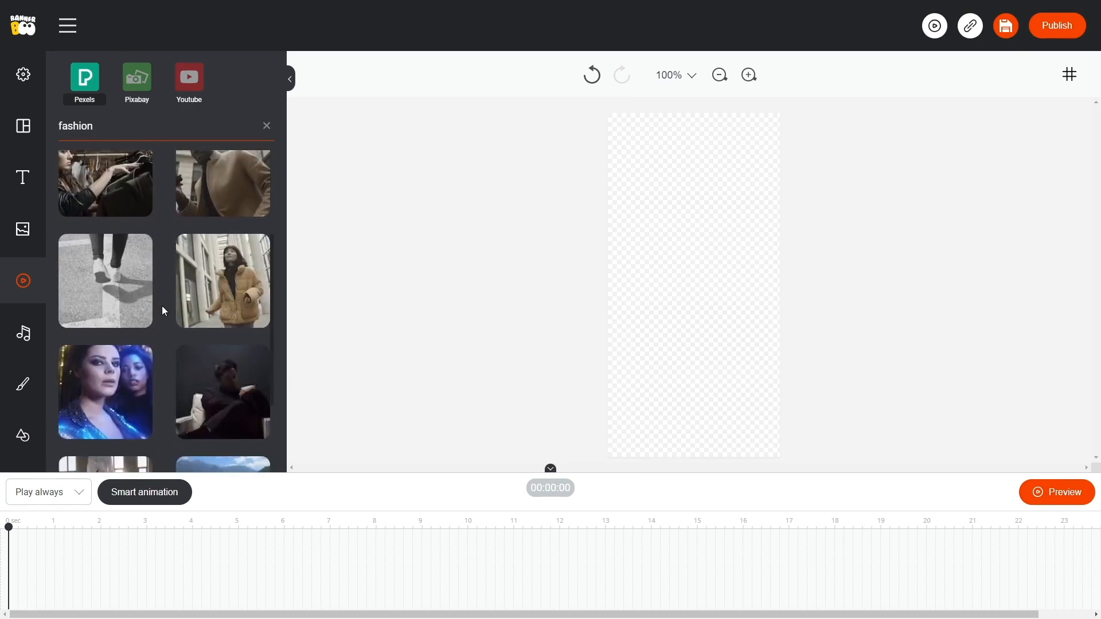
scroll(162, 305, "up", 3)
left_click(106, 231)
scroll(164, 322, "down", 12)
left_click(105, 312)
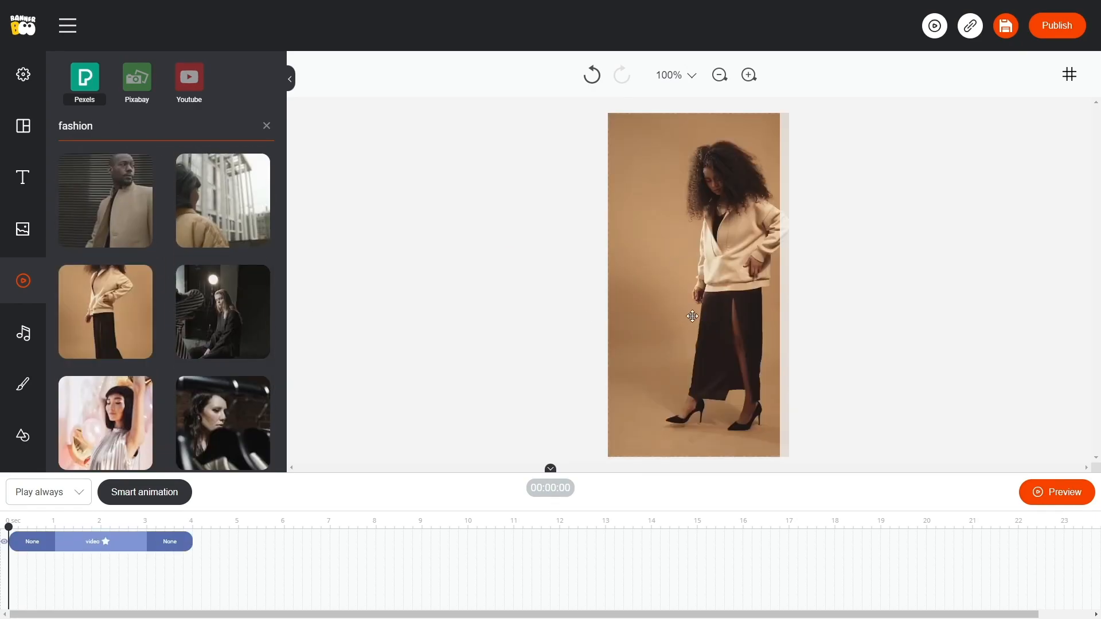
Shift the fashion video slightly left so the woman fits the banner, and extend its timeline layer to about 10 seconds
left_click(680, 323)
left_click(468, 337)
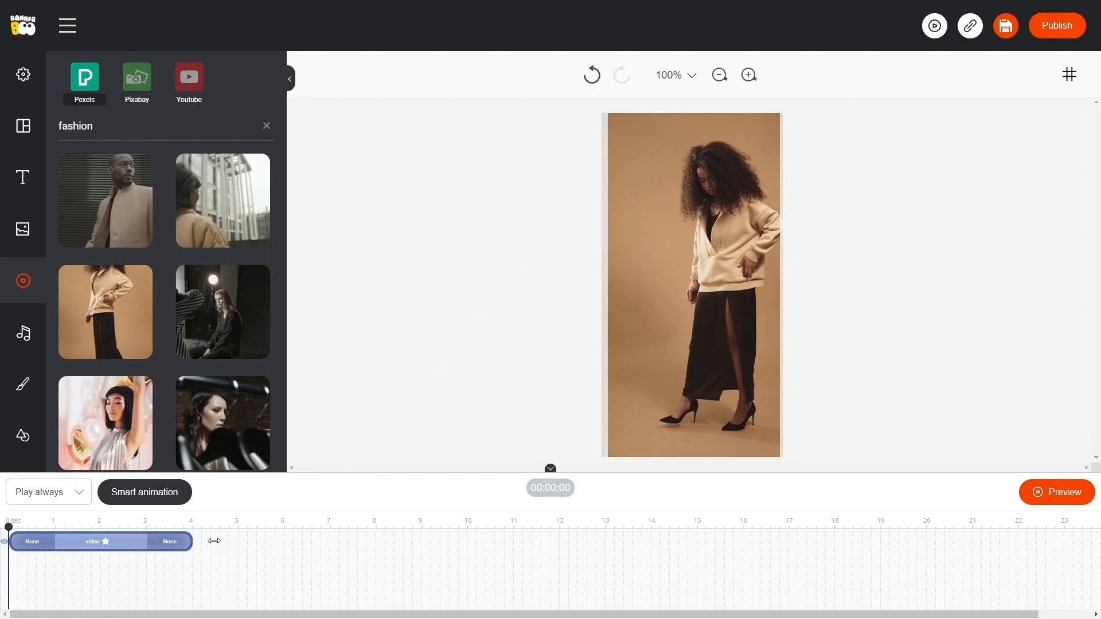
left_click_drag(205, 542, 470, 541)
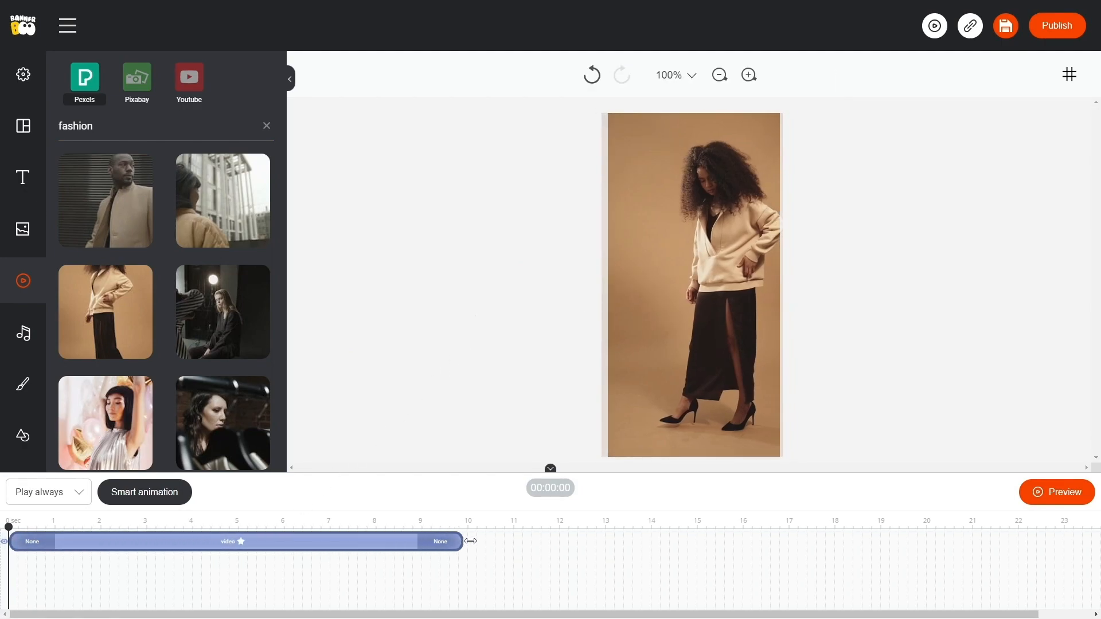
Shorten the video layer's in and out animation segments to a minimum at both ends of the timeline
left_click(19, 547)
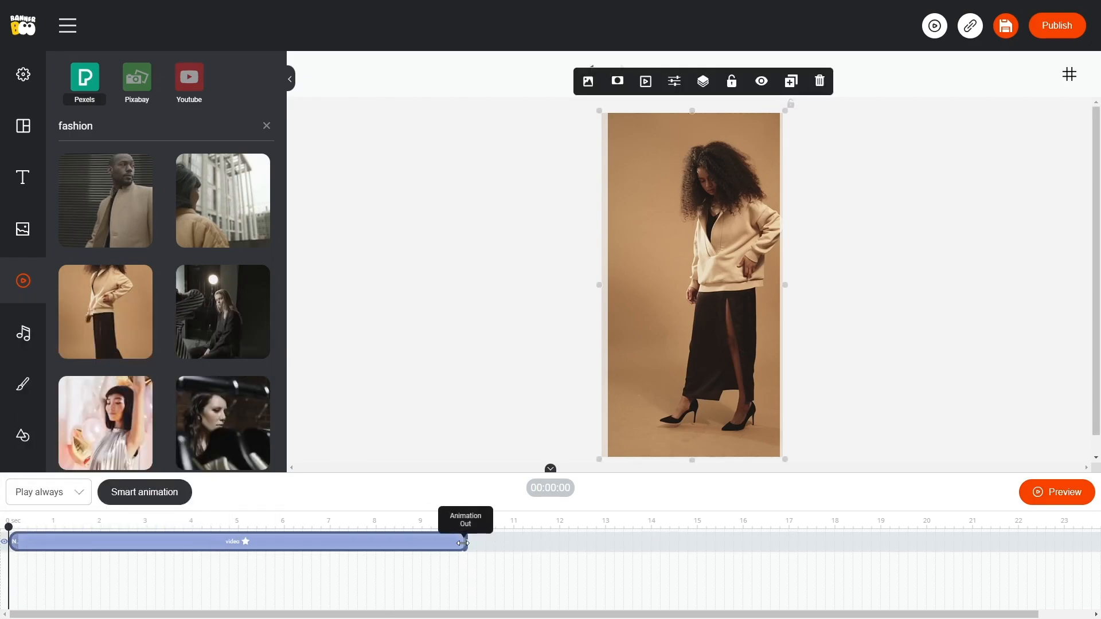
left_click(463, 543)
left_click(401, 403)
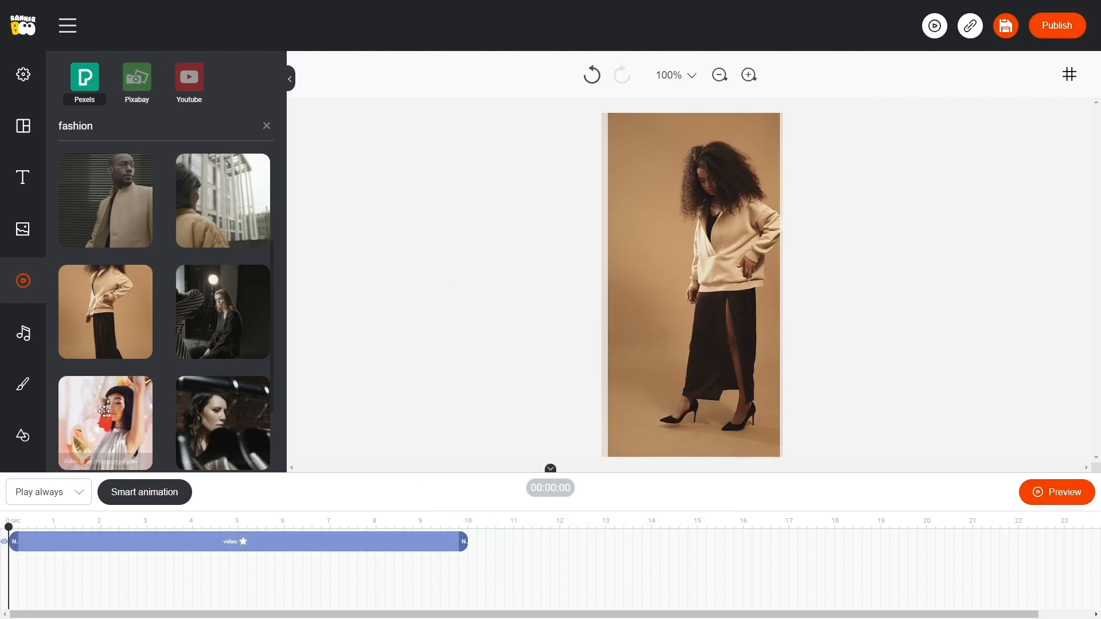
Upload the exported SALE animation file sales (1).svg as an asset and place it on the banner over the video
scroll(20, 431, "down", 1)
left_click(21, 434)
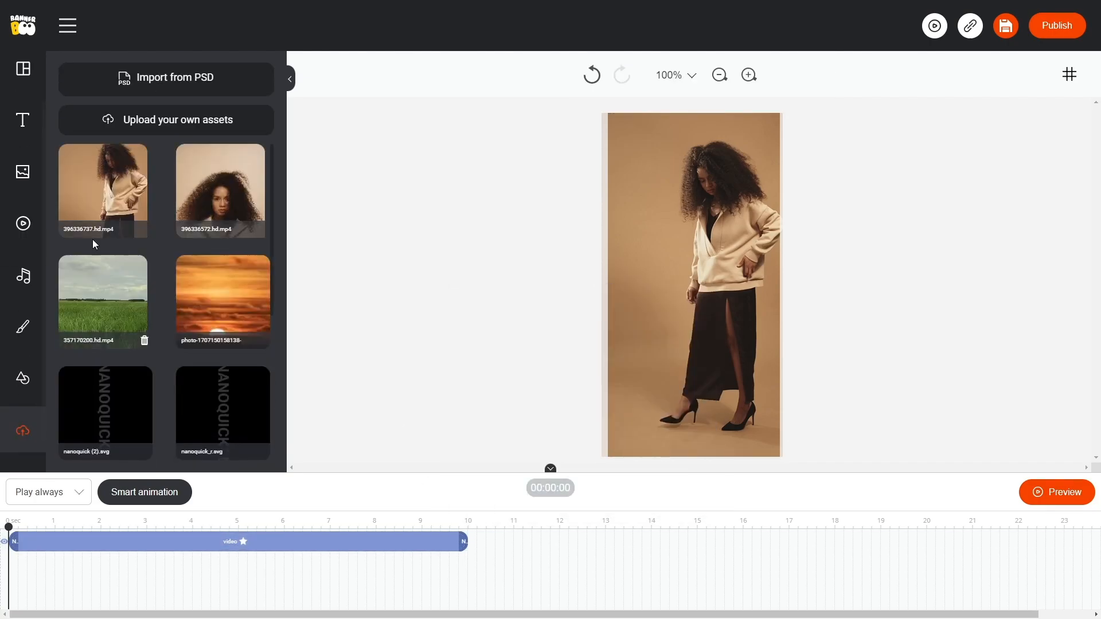
left_click(157, 119)
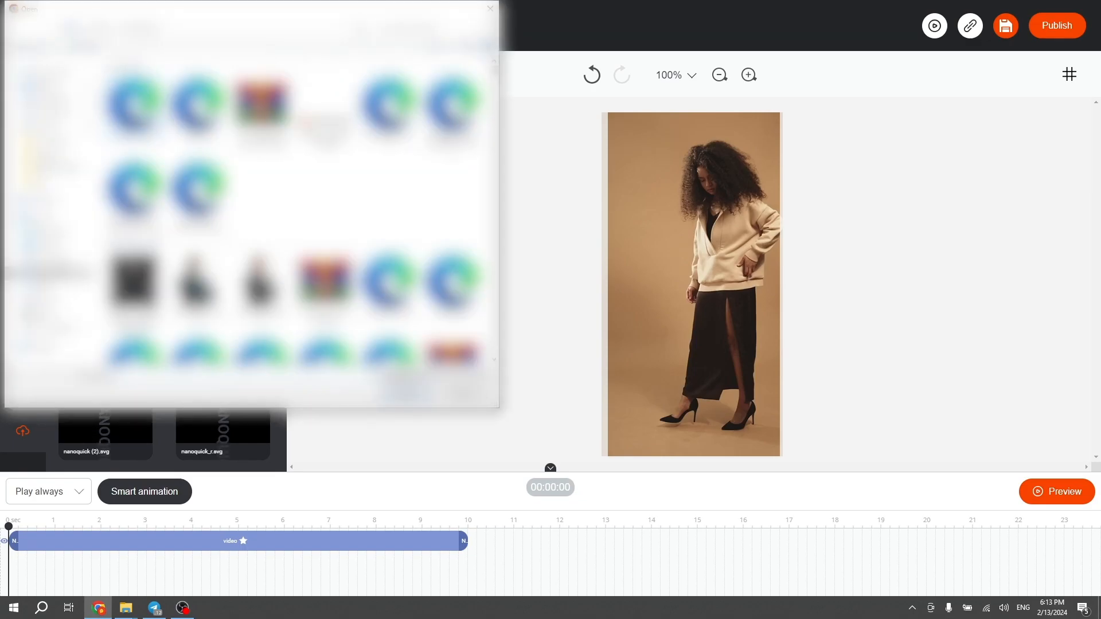
double_click(136, 107)
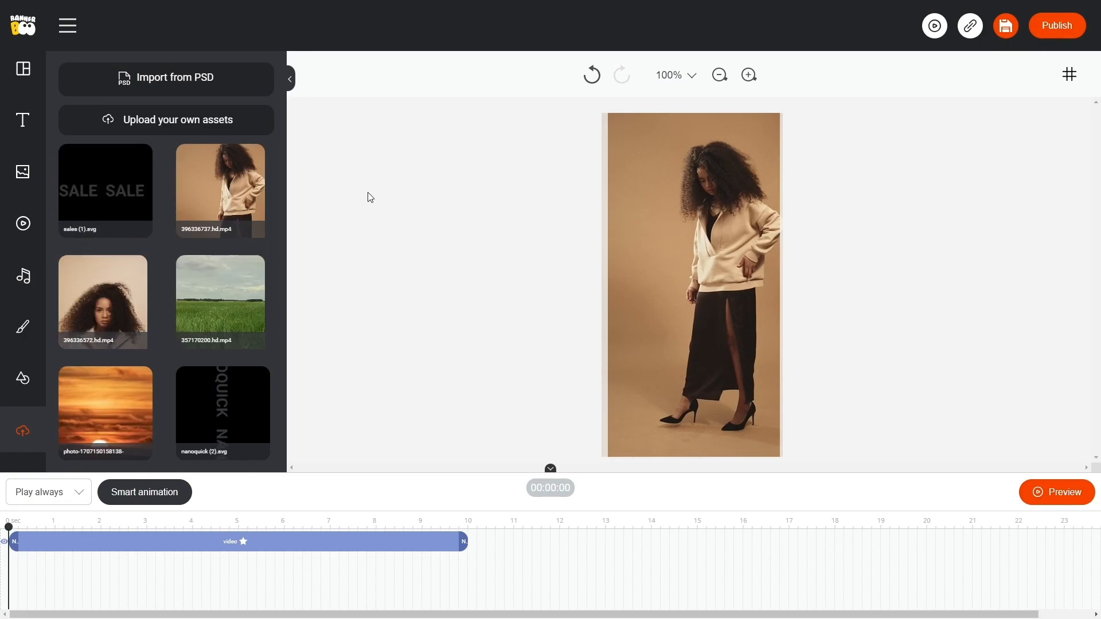
left_click(124, 187)
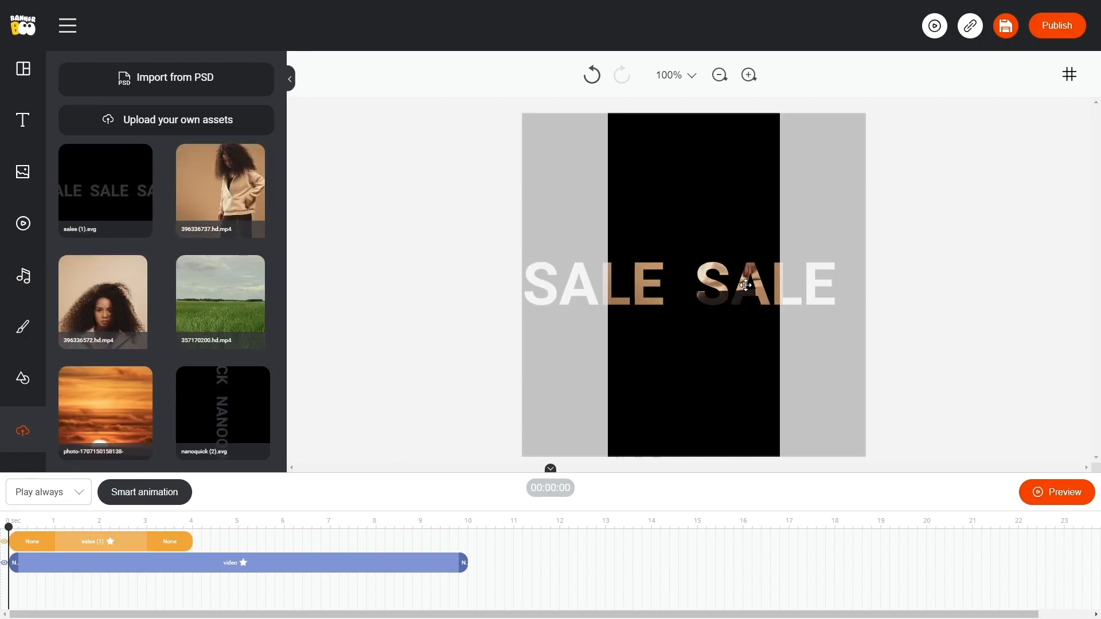
Rotate and enlarge the SALE cut-out so it runs vertically and covers the banner, and extend its layer to 10 seconds
left_click(812, 285)
left_click_drag(868, 285, 1032, 324)
scroll(776, 344, "down", 3)
left_click_drag(776, 447, 510, 367)
left_click_drag(1030, 367, 1090, 367)
left_click_drag(975, 241, 792, 236)
left_click(720, 75)
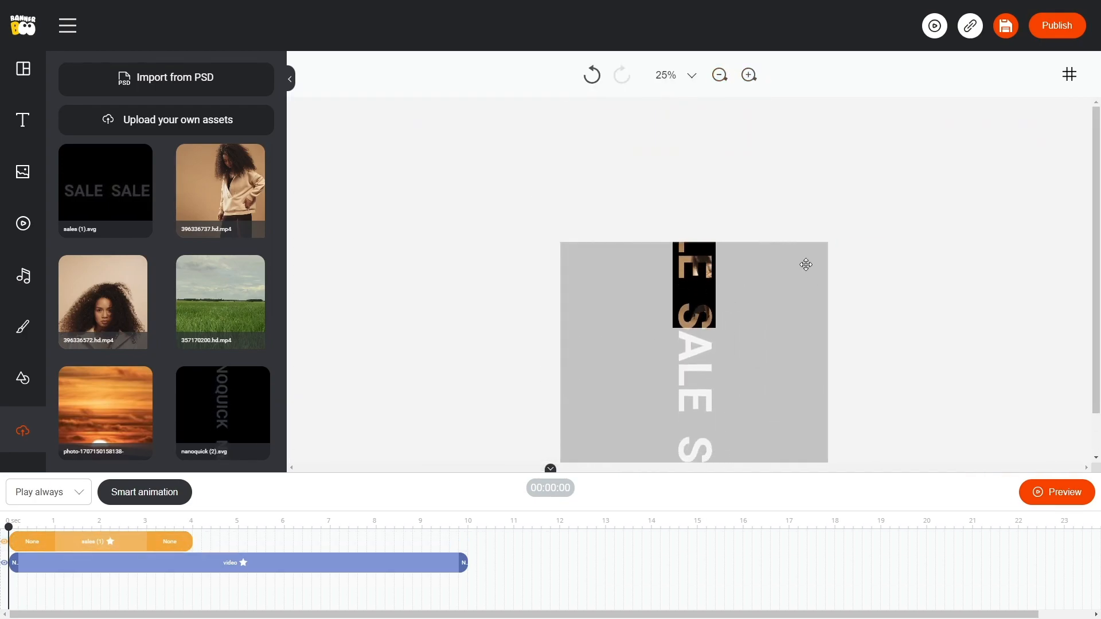
scroll(877, 236, "up", 3)
left_click(878, 237)
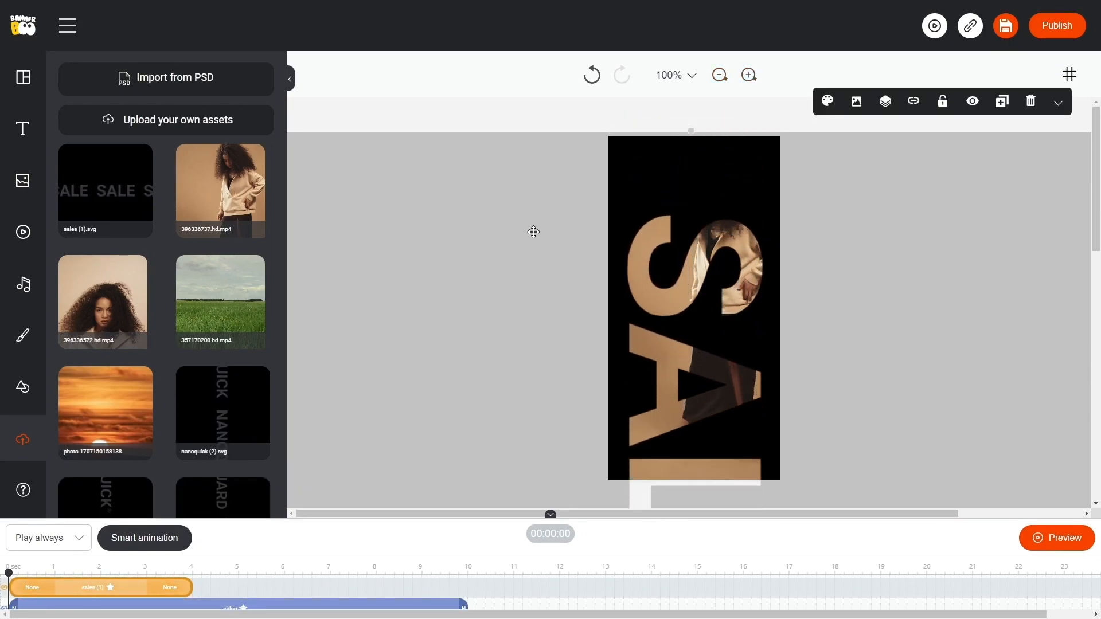
left_click_drag(197, 588, 469, 588)
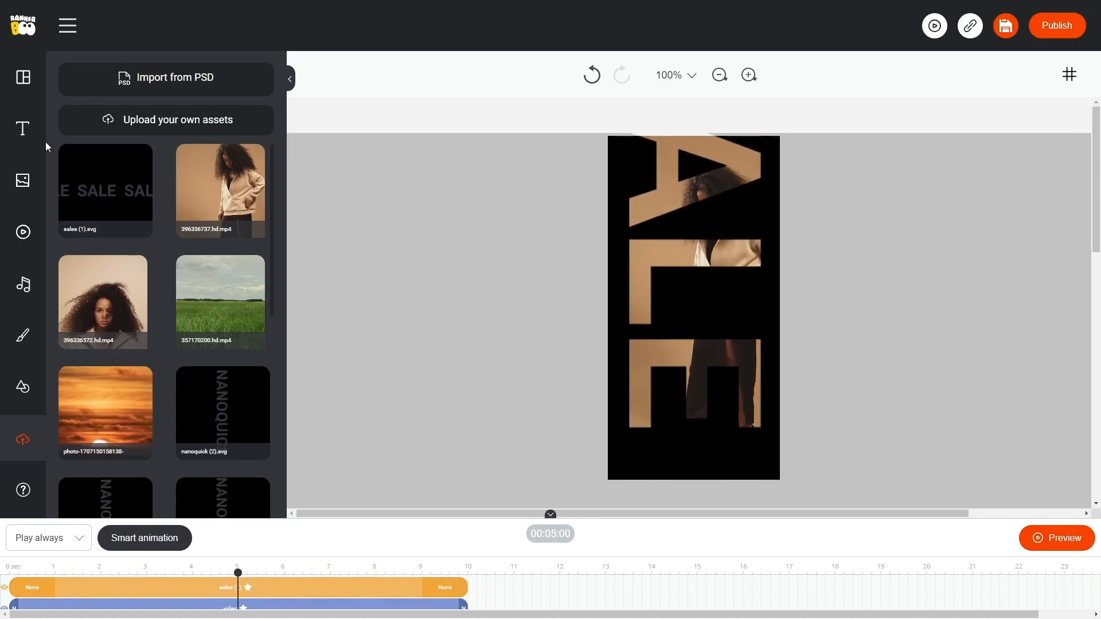
Add a Business-style text reading "Price Drop Party:" in the banner's lower half, shrink it to one line and position it
left_click(27, 124)
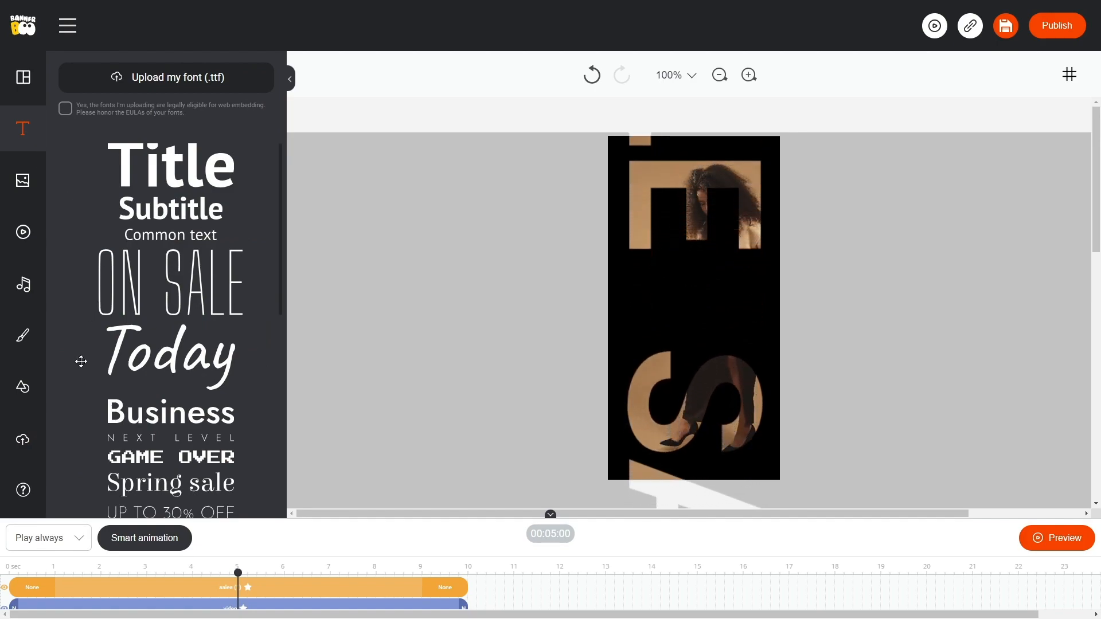
left_click_drag(153, 416, 679, 378)
double_click(680, 379)
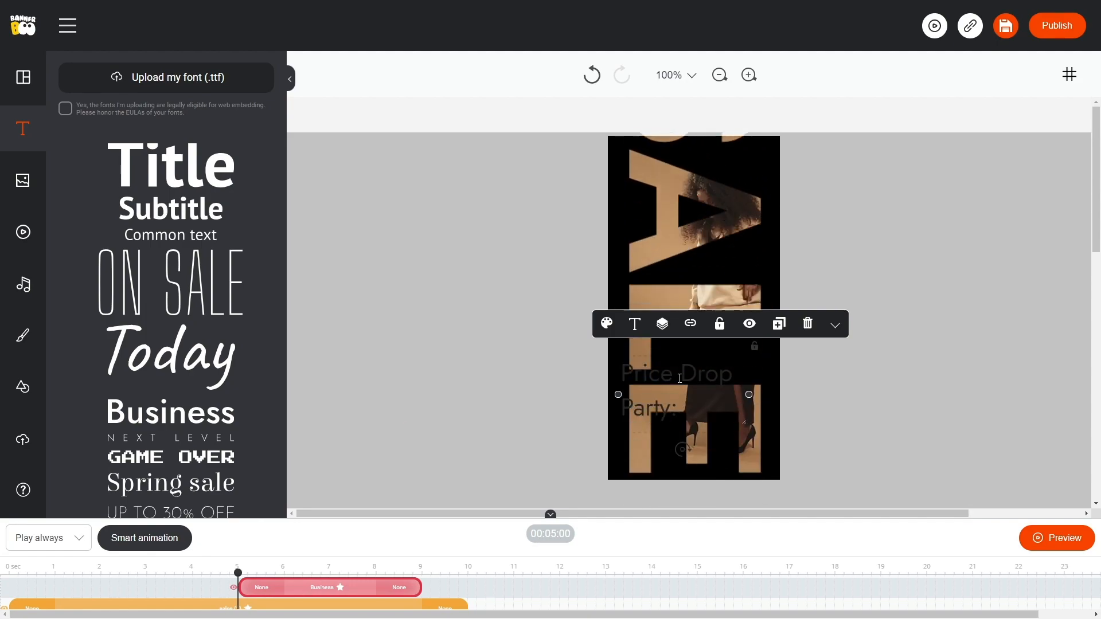
left_click(634, 325)
left_click(636, 410)
left_click(648, 452)
left_click(699, 492)
left_click_drag(676, 367, 676, 350)
Duplicate the "Price Drop Party:" text below the original and rewrite the copy as "DON'T MISS OUT!" in DemiBold
left_click(778, 315)
left_click_drag(660, 363, 649, 370)
double_click(654, 373)
type("DON'T")
left_click(636, 331)
left_click(636, 410)
left_click(636, 487)
Colour the "DON'T MISS OUT!" text golden yellow, set its font size to 45, and align it under "Price Drop Party:"
left_click(606, 326)
left_click(551, 369)
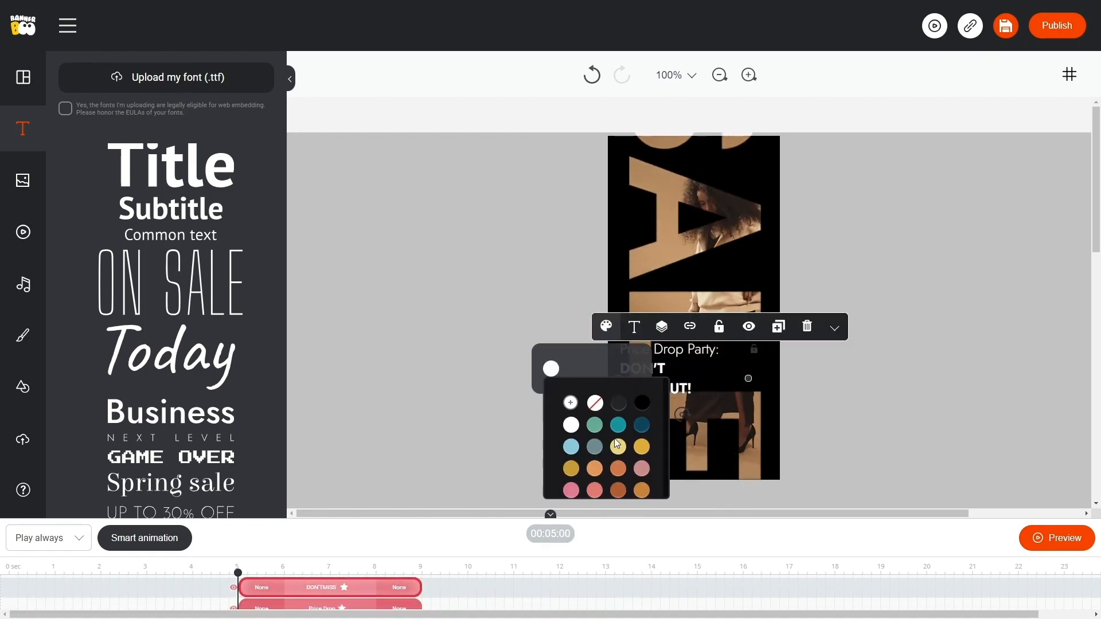
left_click(634, 327)
left_click(603, 412)
key("BackSpace")
key("BackSpace")
type("59")
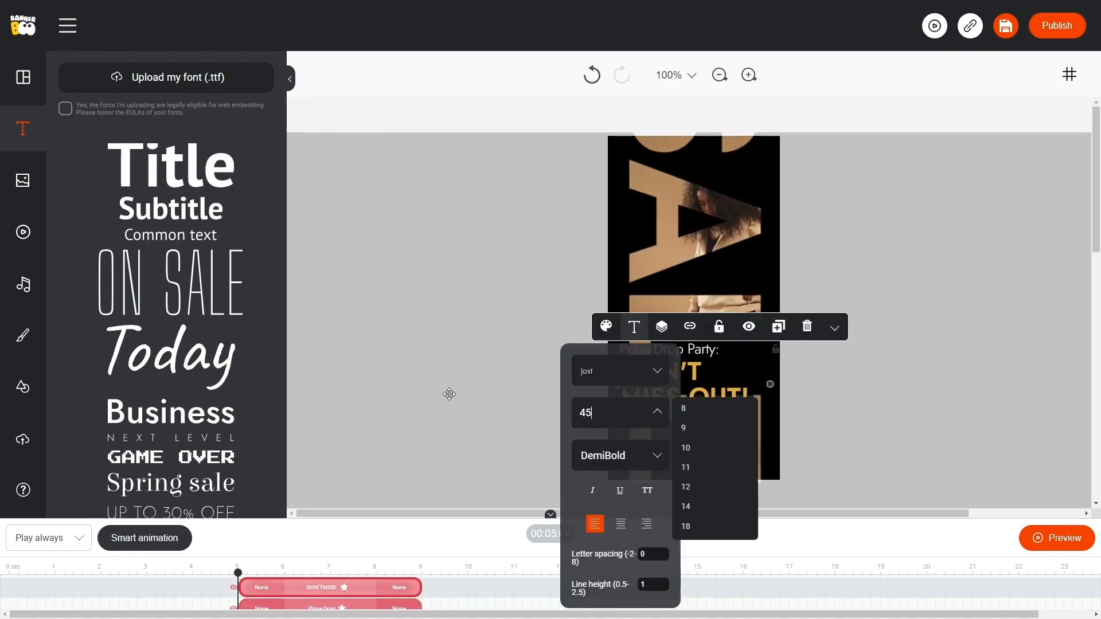
left_click(528, 401)
left_click_drag(668, 388, 669, 391)
left_click(470, 155)
left_click(463, 124)
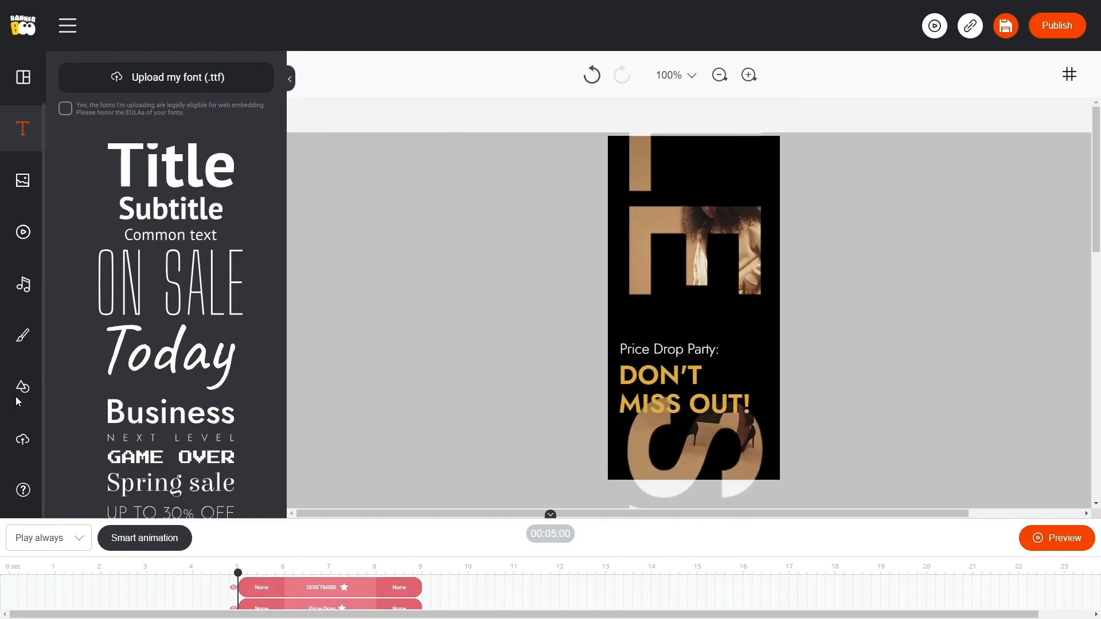
Add the yellow-orange gradient shape and shrink it to a narrow button-sized strip below the "DON'T MISS OUT!" text
left_click(22, 392)
left_click(176, 139)
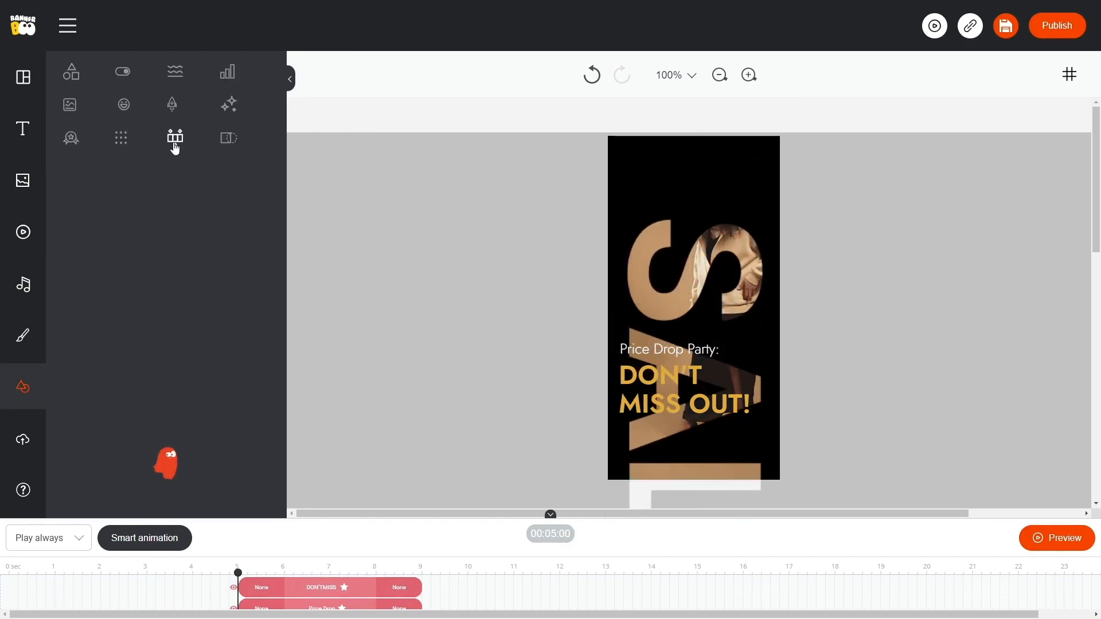
left_click(115, 222)
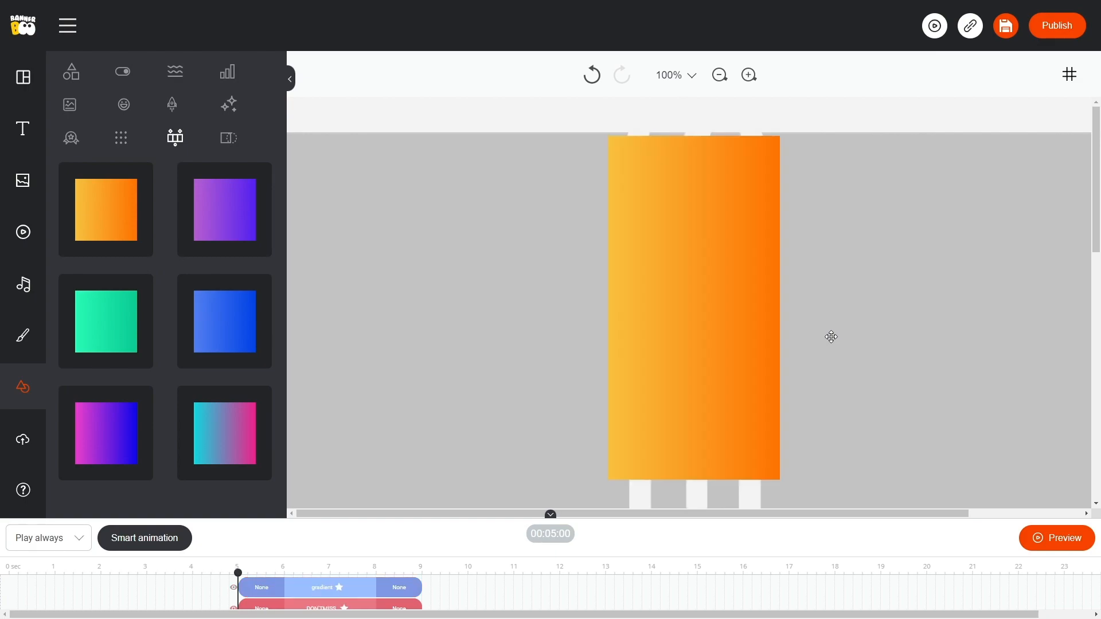
left_click(694, 309)
left_click_drag(765, 184, 745, 412)
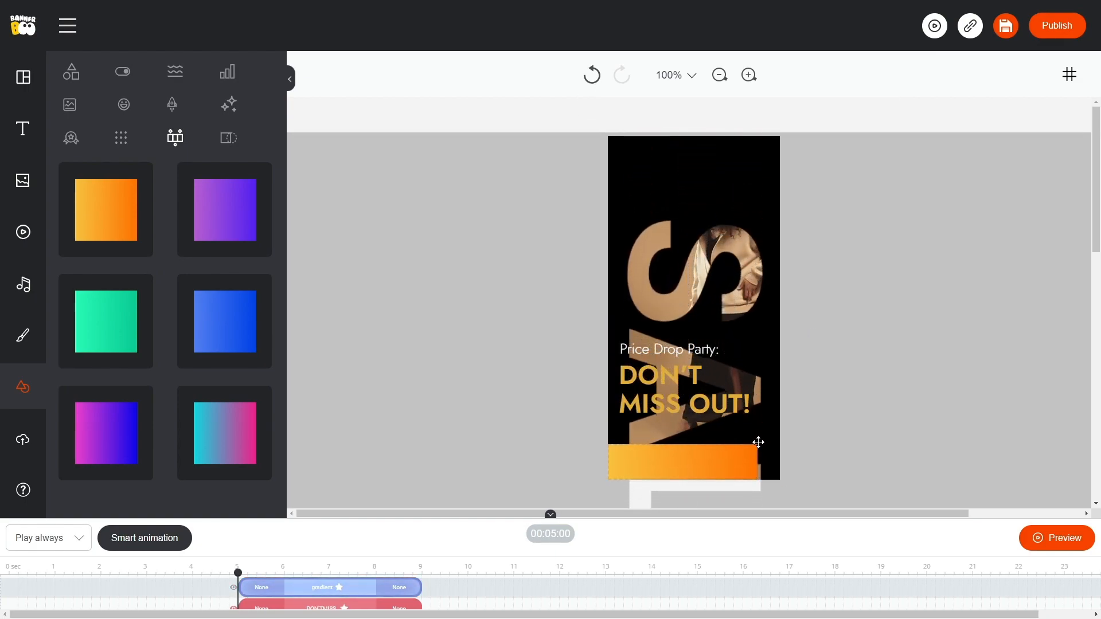
left_click_drag(758, 446, 737, 438)
Recolour the gradient strip white and label it "TO STORE"
left_click(738, 438)
left_click(713, 442)
left_click(665, 396)
left_click(573, 481)
left_click(559, 503)
double_click(720, 447)
type("TO STORE")
Format the "TO STORE" button label as bold black centred text and fit the button under the headline
left_click(693, 397)
left_click(665, 397)
left_click(668, 444)
left_click(692, 397)
scroll(681, 493, "down", 1)
left_click(679, 525)
left_click(849, 436)
left_click(703, 461)
left_click_drag(694, 426, 693, 433)
left_click(693, 402)
left_click(843, 436)
left_click(693, 450)
left_click(693, 402)
left_click(693, 453)
left_click(693, 403)
left_click(521, 380)
Place a copy of the "Price Drop Party:" text near the banner's upper edge and rewrite it as "CORNEI" in bold
left_click_drag(726, 363, 731, 176)
double_click(723, 181)
key("ctrl+a")
type("C")
left_click(651, 285)
left_click(638, 414)
left_click(636, 458)
left_click_drag(664, 179, 705, 160)
left_click(522, 381)
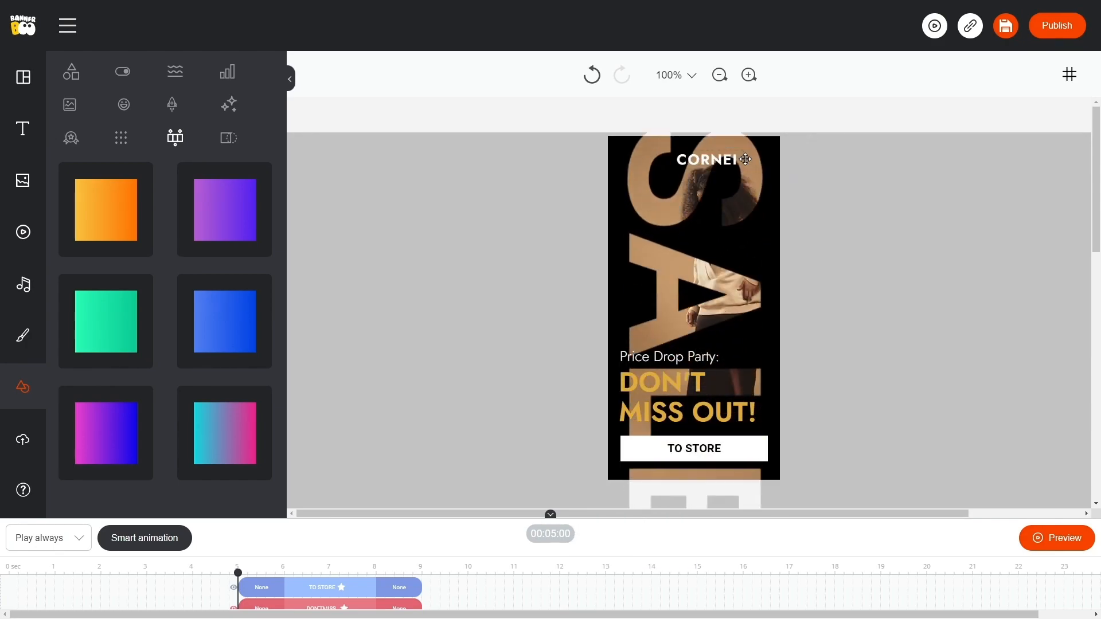
Find a circle outline graphic, add it in white beside the "CORNEI" text, and position both together as a logo
left_click(70, 105)
left_click(98, 174)
left_click(105, 360)
left_click_drag(721, 336, 693, 312)
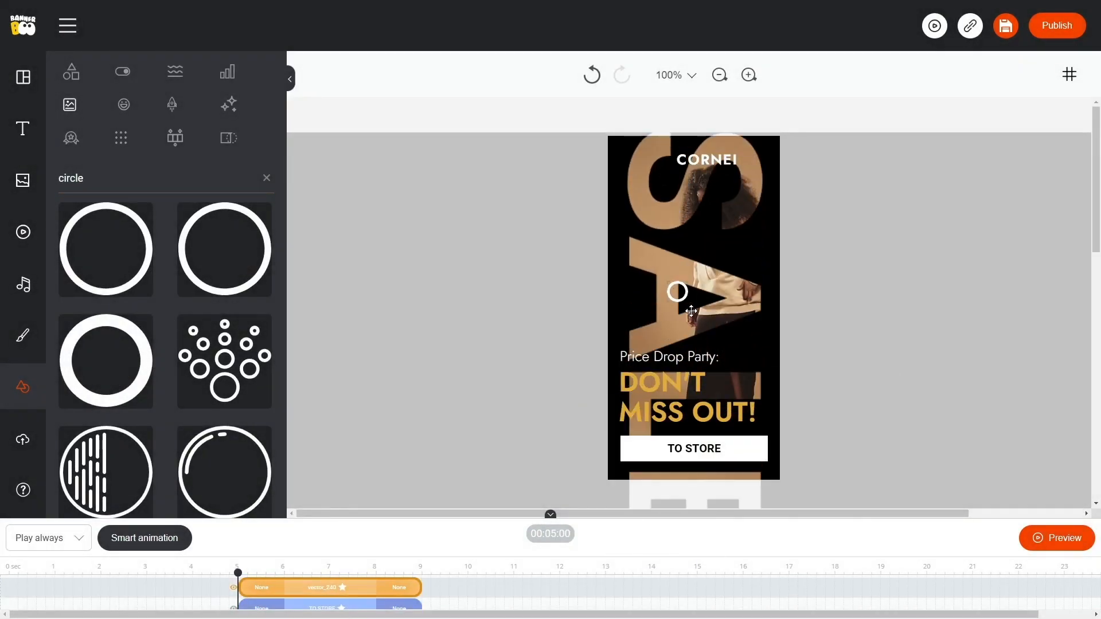
left_click(706, 160, "shift")
left_click_drag(706, 160, 703, 164)
Move the Price Drop and CORNEI layers to start at 0 seconds and extend both to 10 seconds
left_click_drag(435, 516, 435, 381)
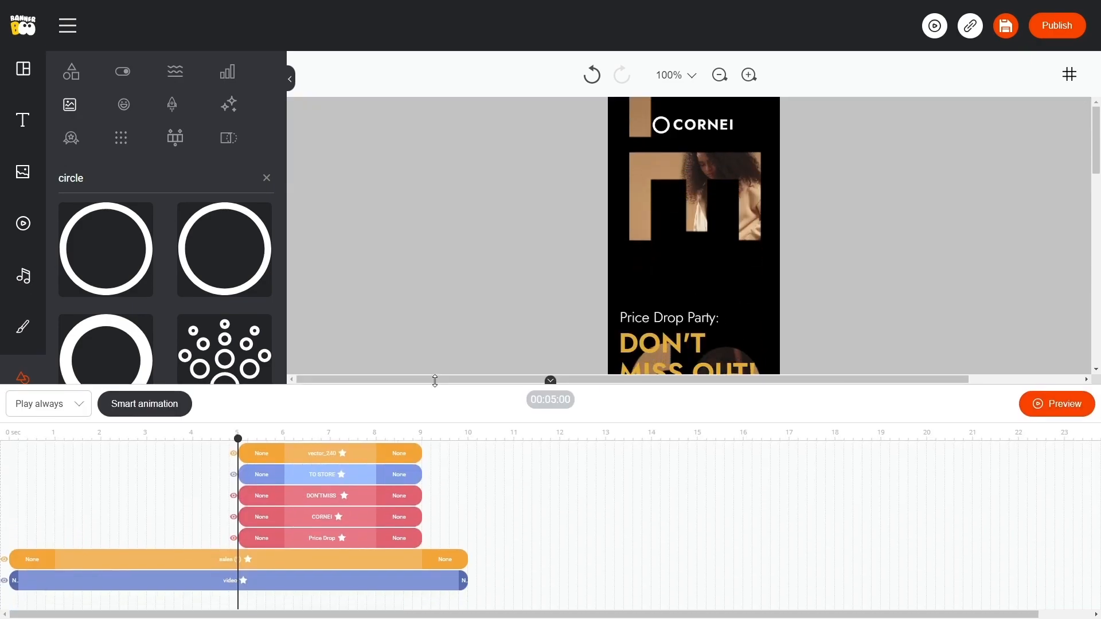
left_click_drag(352, 532, 123, 539)
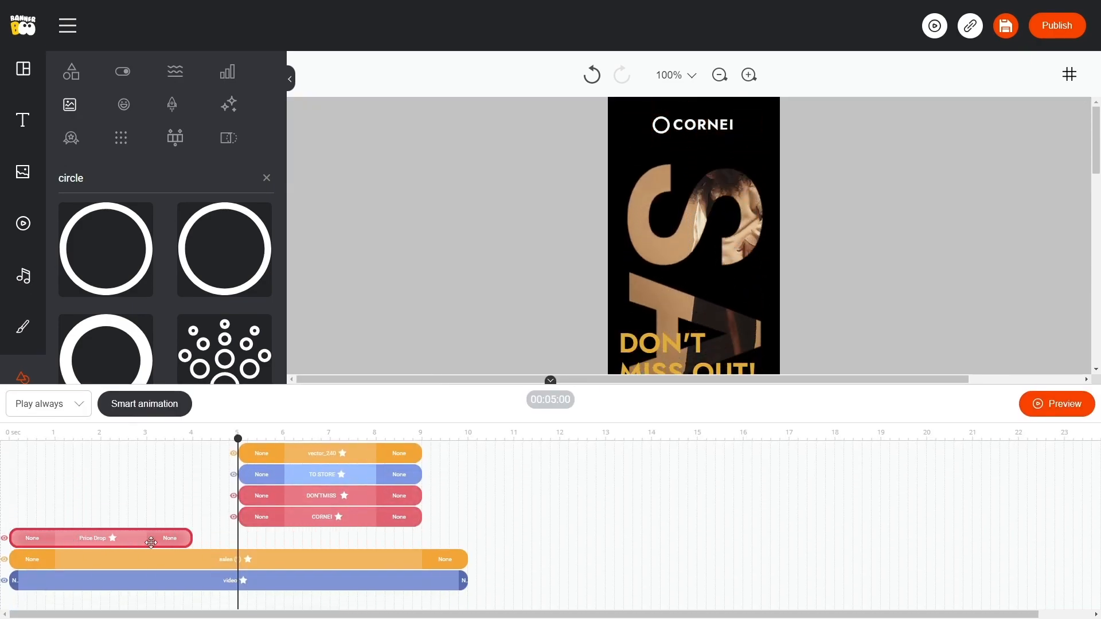
left_click_drag(197, 539, 468, 538)
left_click_drag(343, 516, 109, 516)
left_click_drag(192, 517, 474, 517)
Start the DON'T MISS, circle and TO STORE layers at 0 seconds, extend them to 10 seconds, and stack TO STORE uppermost
left_click_drag(332, 497, 102, 498)
left_click_drag(190, 498, 474, 497)
left_click_drag(351, 454, 120, 473)
left_click_drag(192, 474, 467, 475)
left_click_drag(339, 453, 110, 453)
left_click_drag(192, 453, 467, 454)
Shorten the TO STORE layer's in and out animation segments to a minimum and set the playhead to 5 seconds
left_click(44, 457)
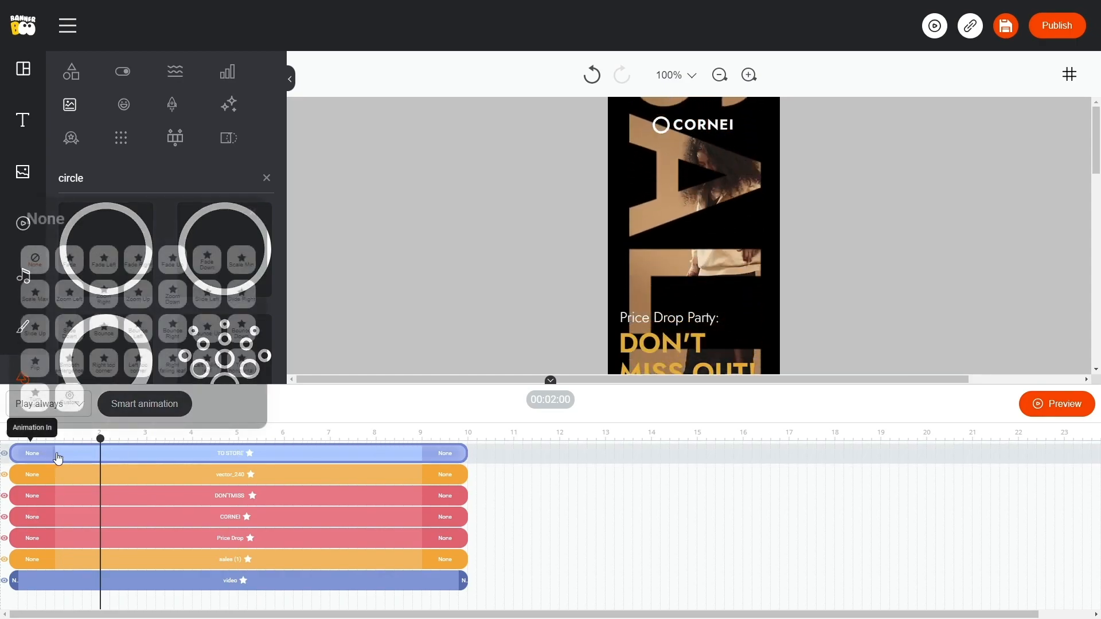
left_click_drag(421, 454, 462, 454)
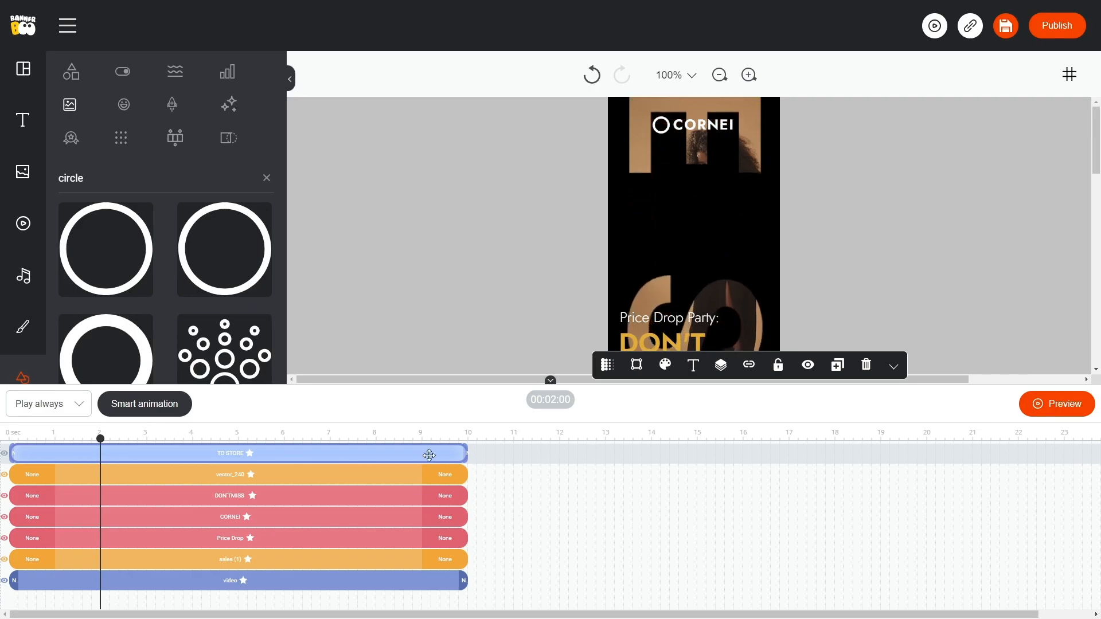
left_click(252, 456)
left_click(359, 322)
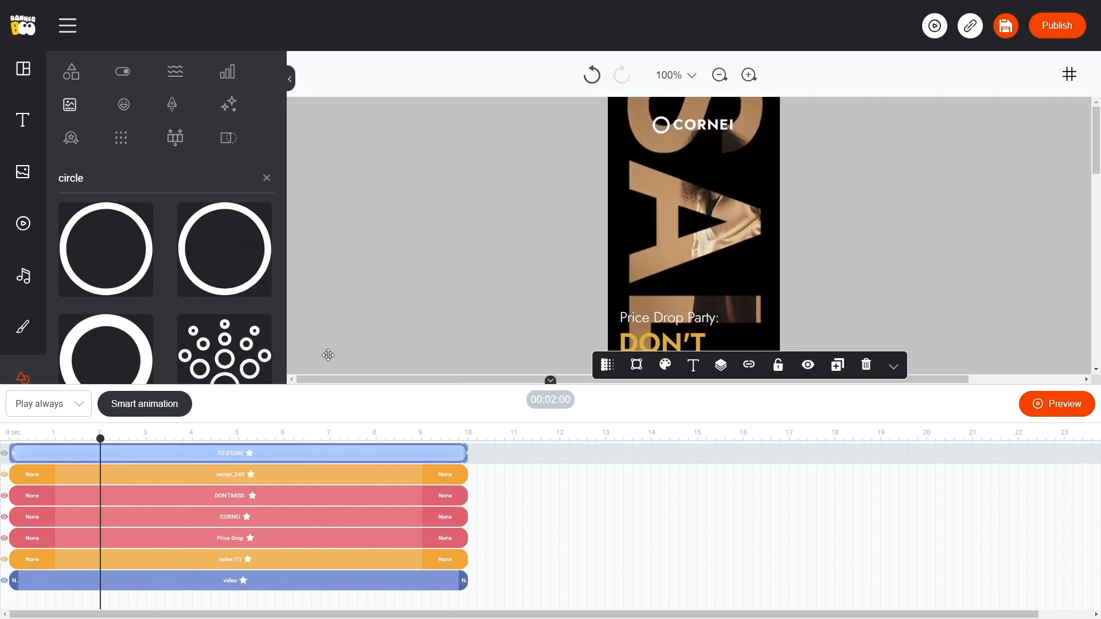
left_click(238, 439)
Give the video layer a custom in animation with Origin X and Origin Y both set to 50%
left_click(18, 590)
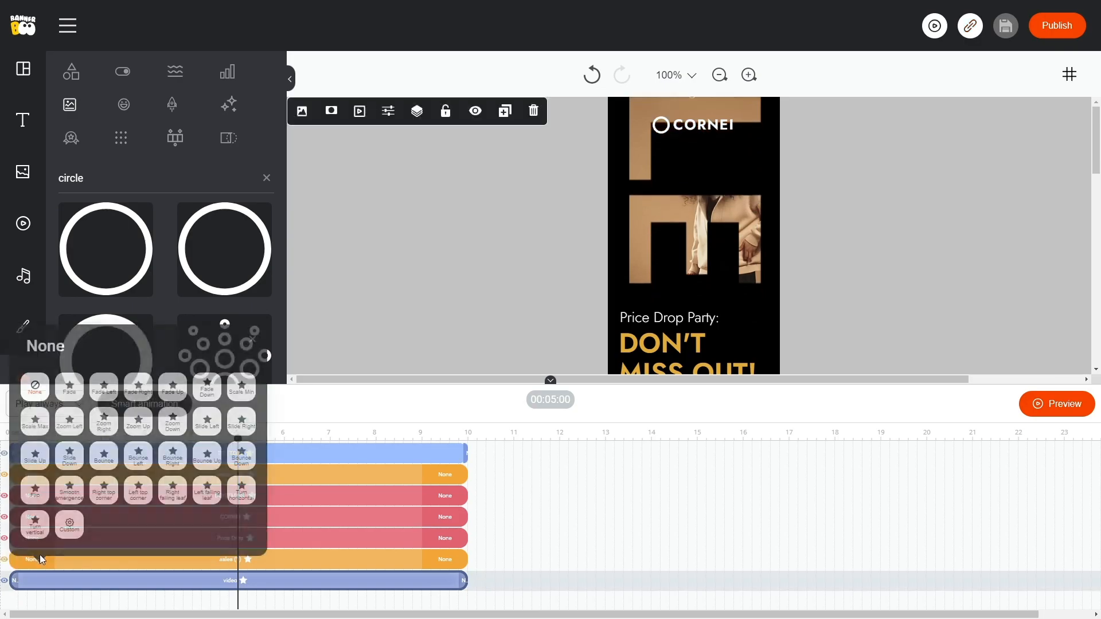
left_click(69, 522)
left_click(89, 453)
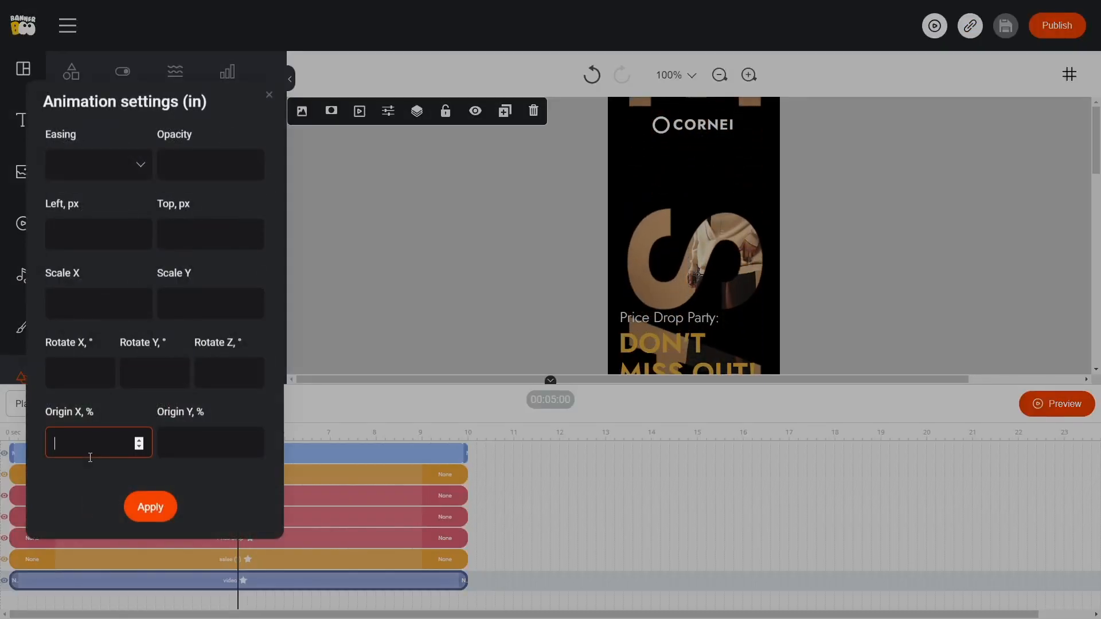
type("50")
left_click(187, 446)
type("5:0")
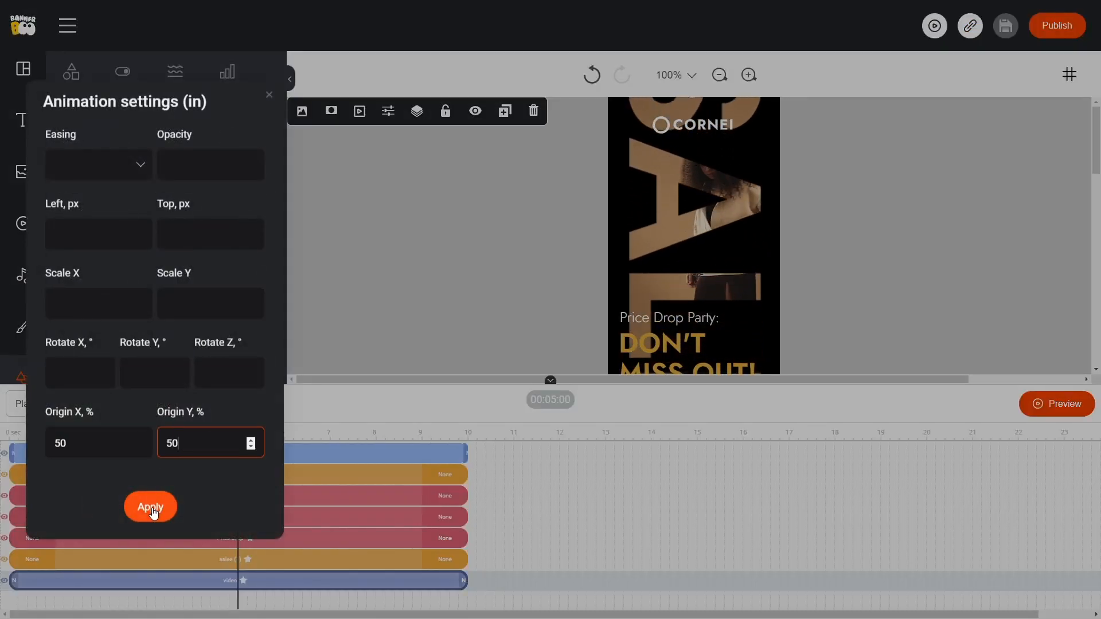
left_click(151, 507)
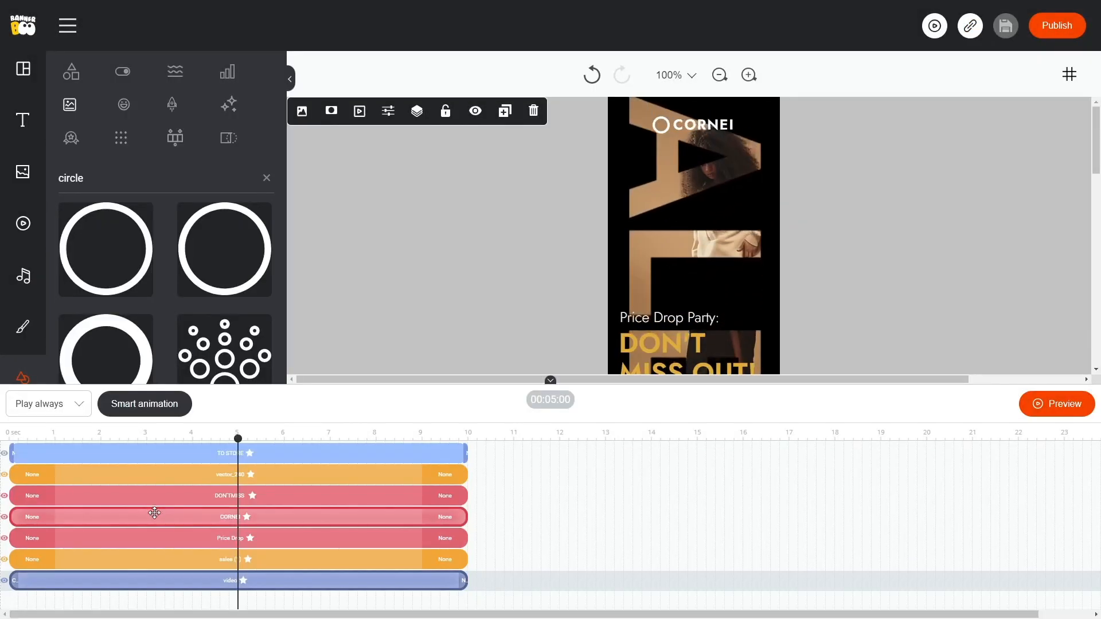
Give the video layer a custom out animation with Origin X and Origin Y both set to 50%
left_click(464, 580)
left_click(484, 522)
left_click(155, 455)
type("50")
left_click(165, 445)
type("50")
left_click(154, 507)
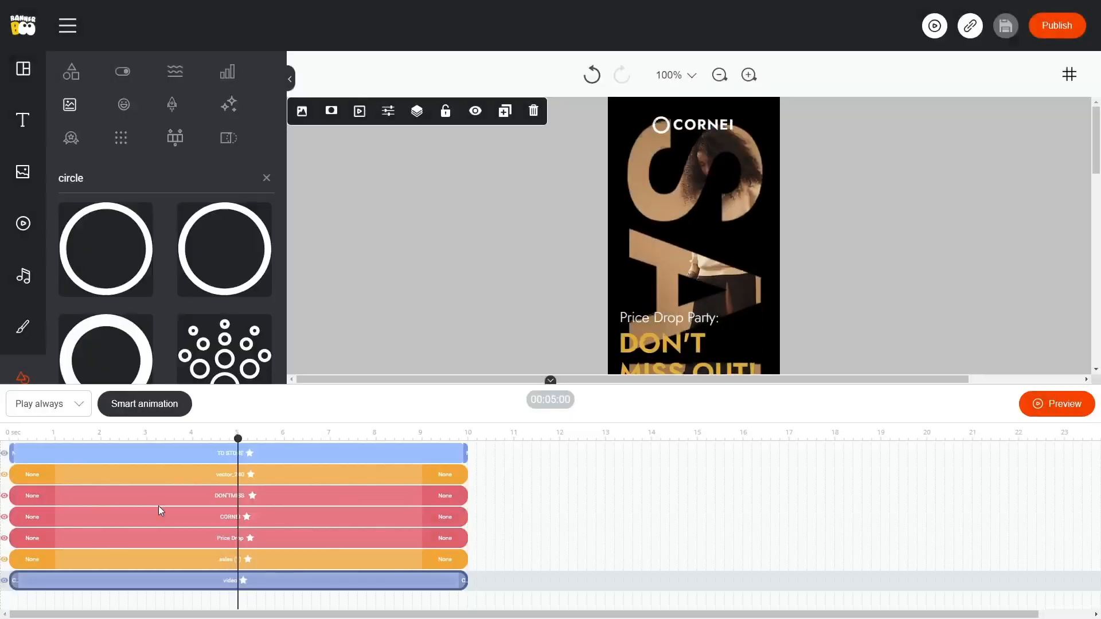
Save the banner and open its shareable preview page
left_click(237, 433)
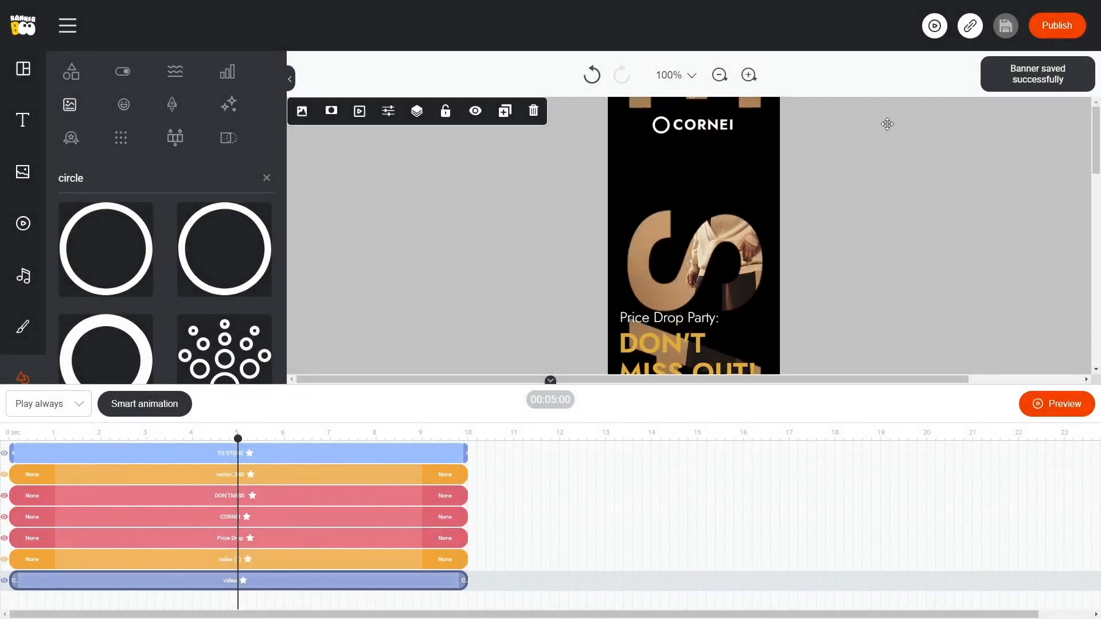
left_click(969, 25)
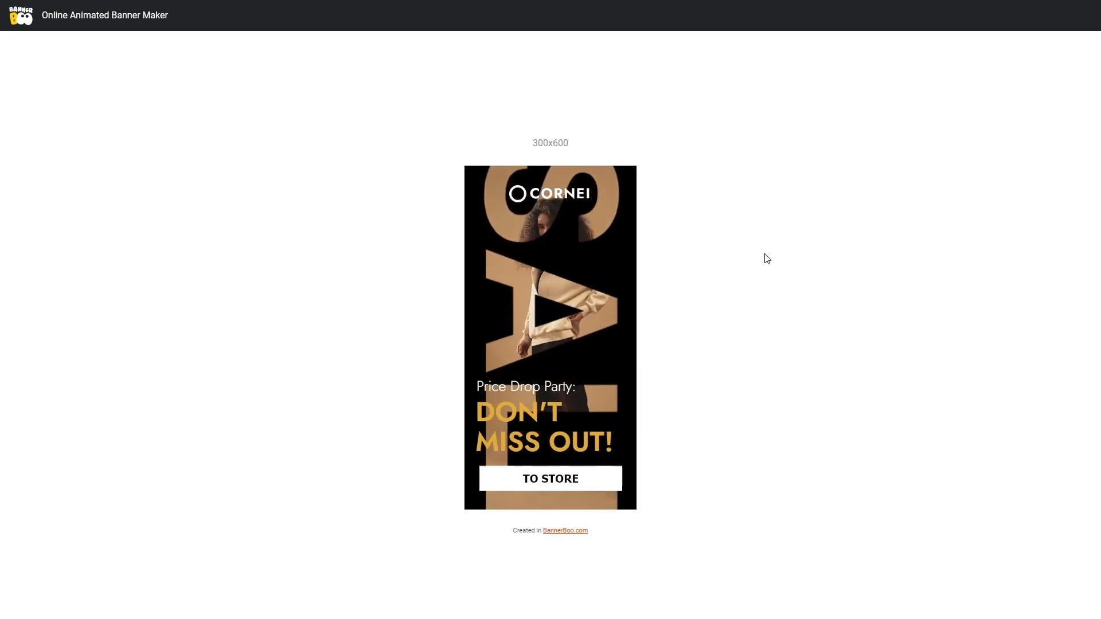